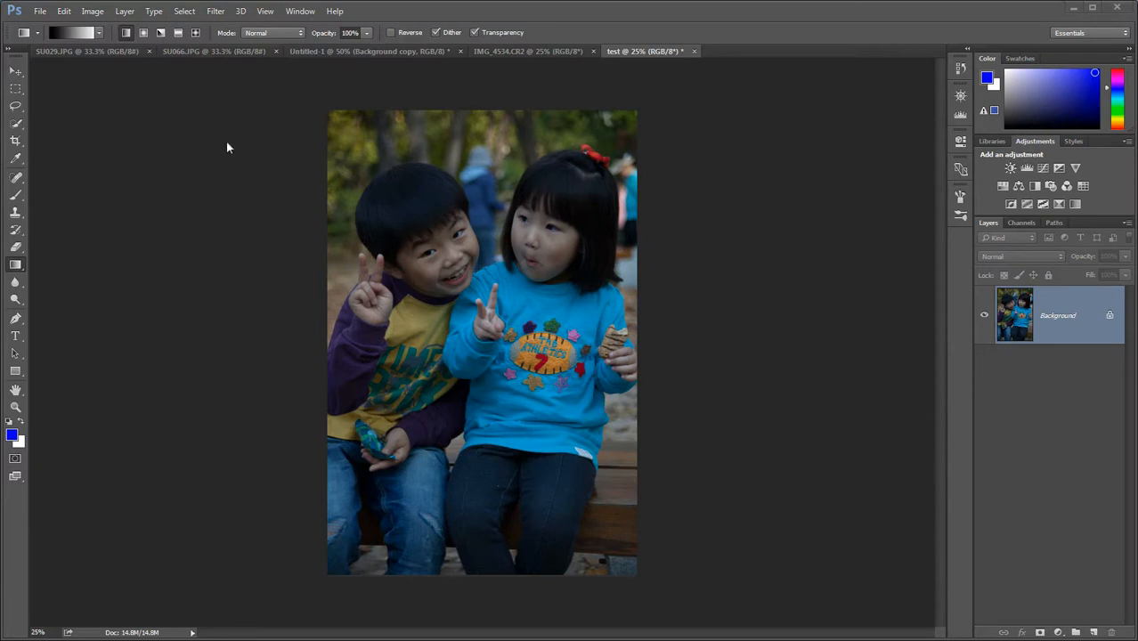
{"action": "left_click", "coordinate": [94, 11]}
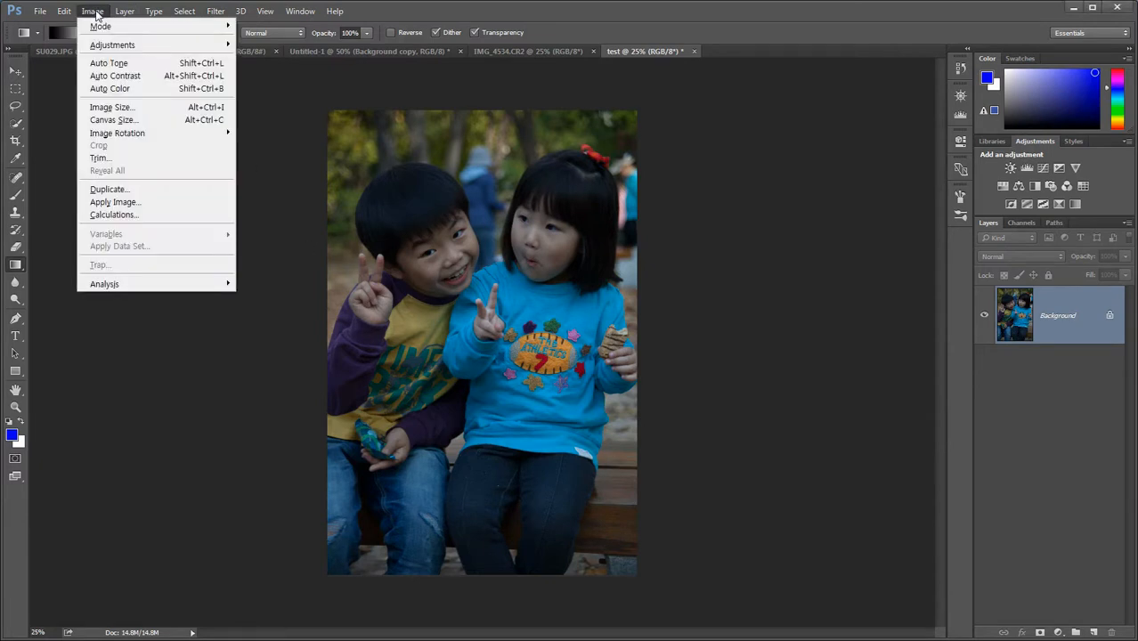
{"action": "mouse_move", "coordinate": [102, 50]}
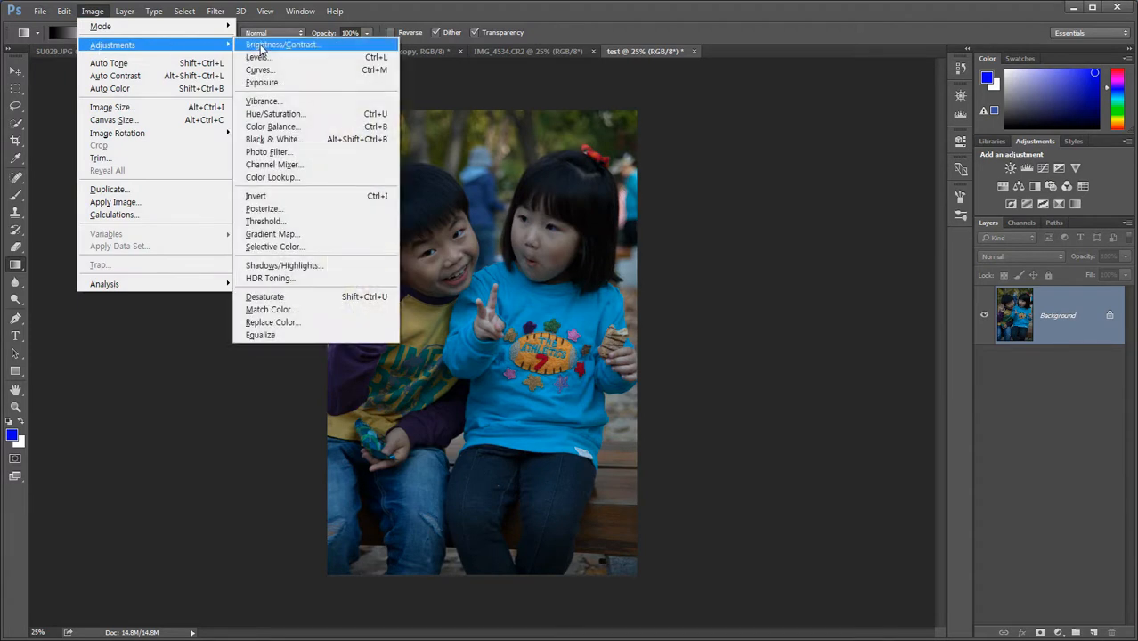
{"action": "left_click", "coordinate": [383, 9]}
{"action": "left_click", "coordinate": [124, 12]}
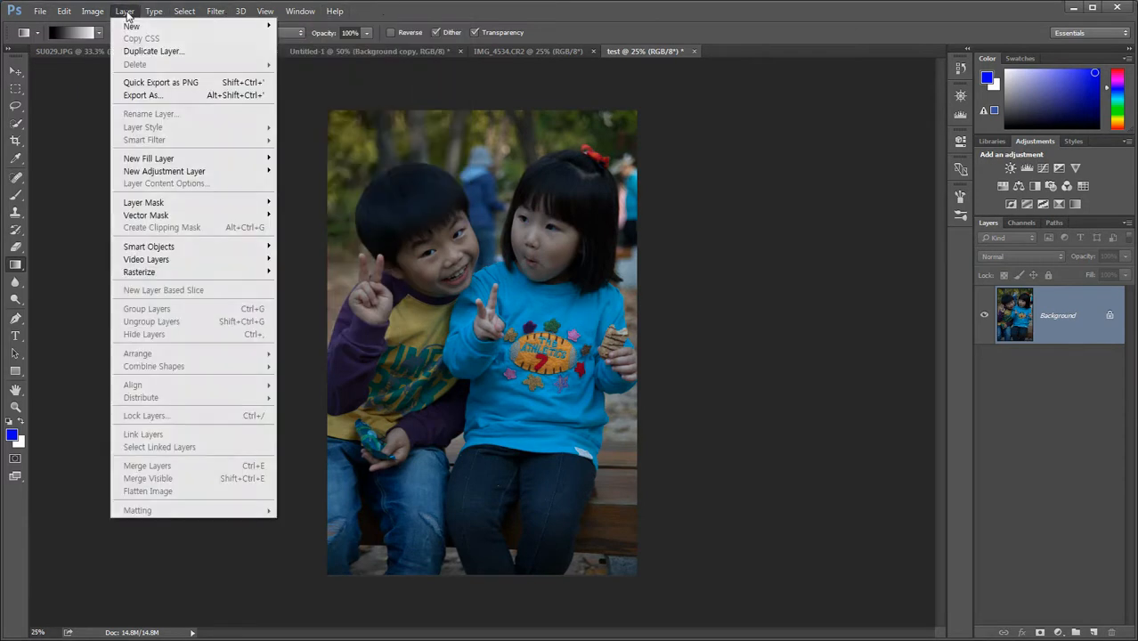
{"action": "mouse_move", "coordinate": [142, 173]}
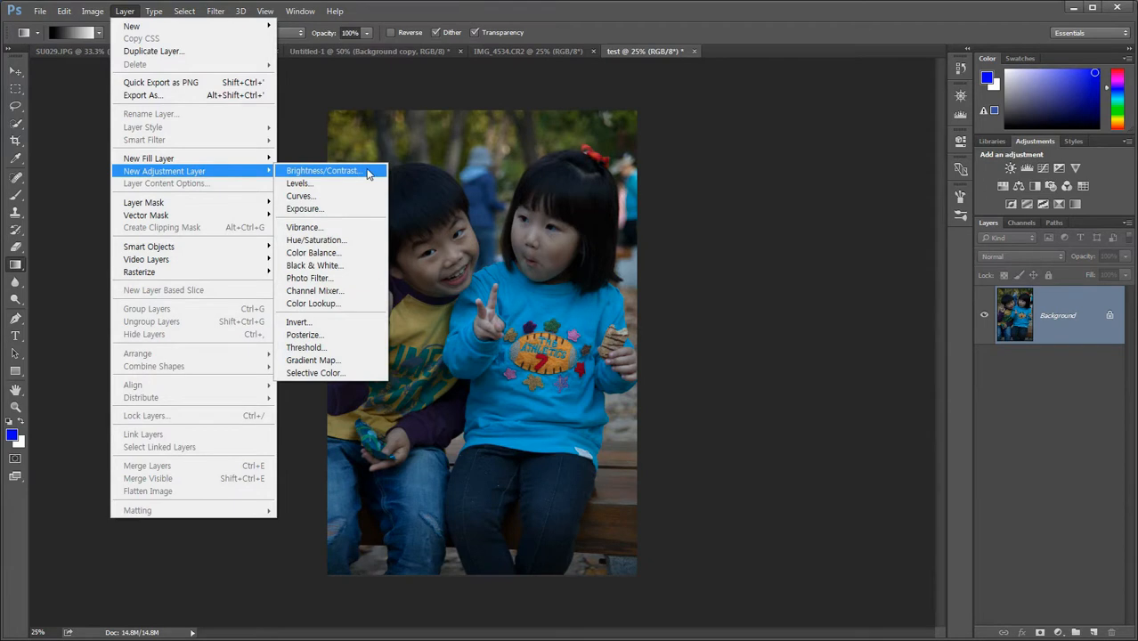
{"action": "left_click", "coordinate": [677, 113]}
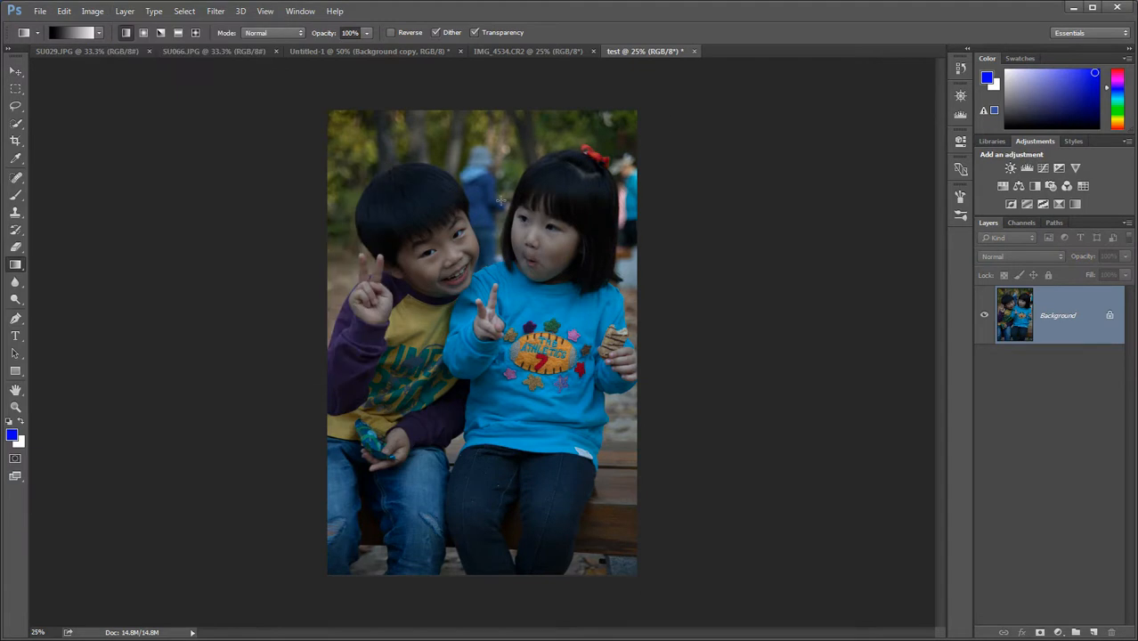
Convert the locked Background of the test document into a regular layer and show its histogram.
{"action": "double_click", "coordinate": [1058, 319]}
{"action": "left_click", "coordinate": [613, 224]}
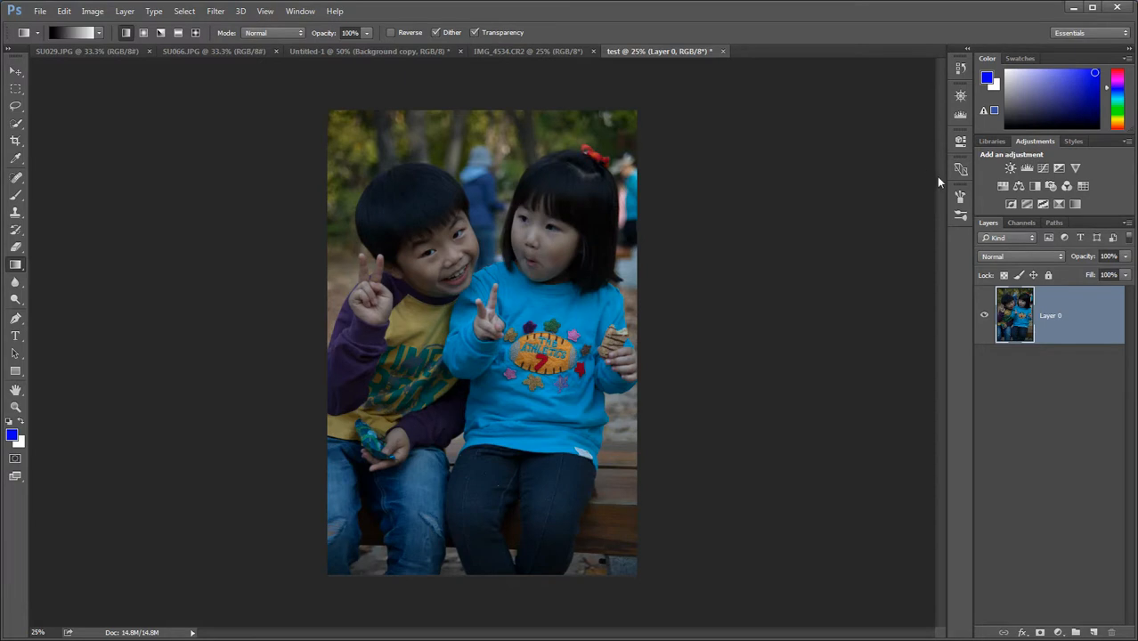
{"action": "left_click", "coordinate": [961, 117]}
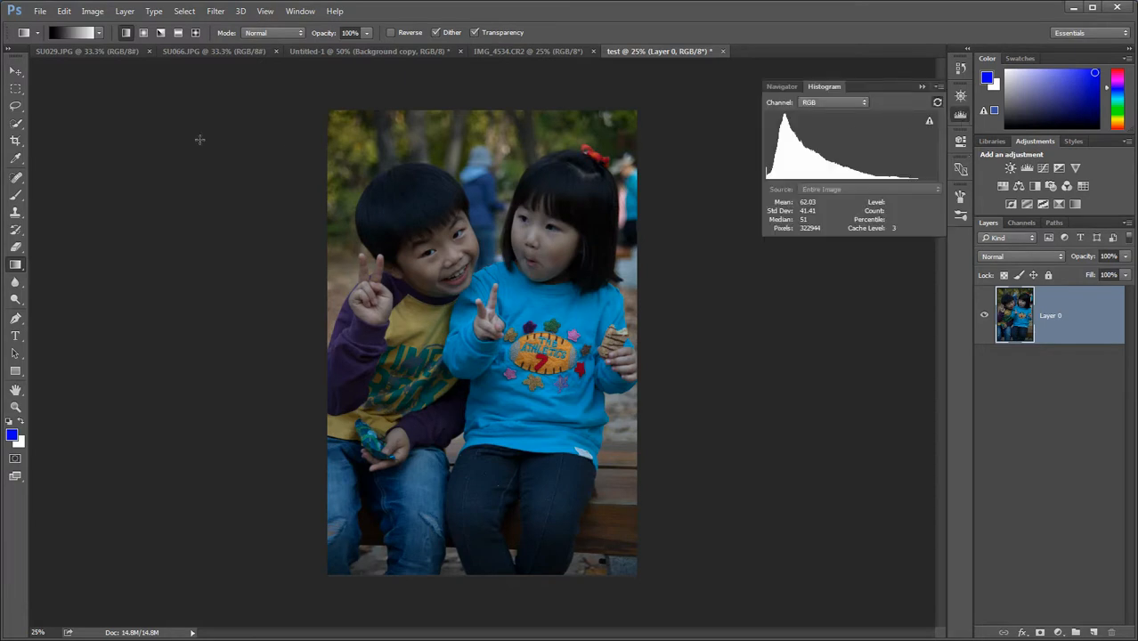
Open the direct Brightness/Contrast adjustment for the photo layer.
{"action": "left_click", "coordinate": [91, 13]}
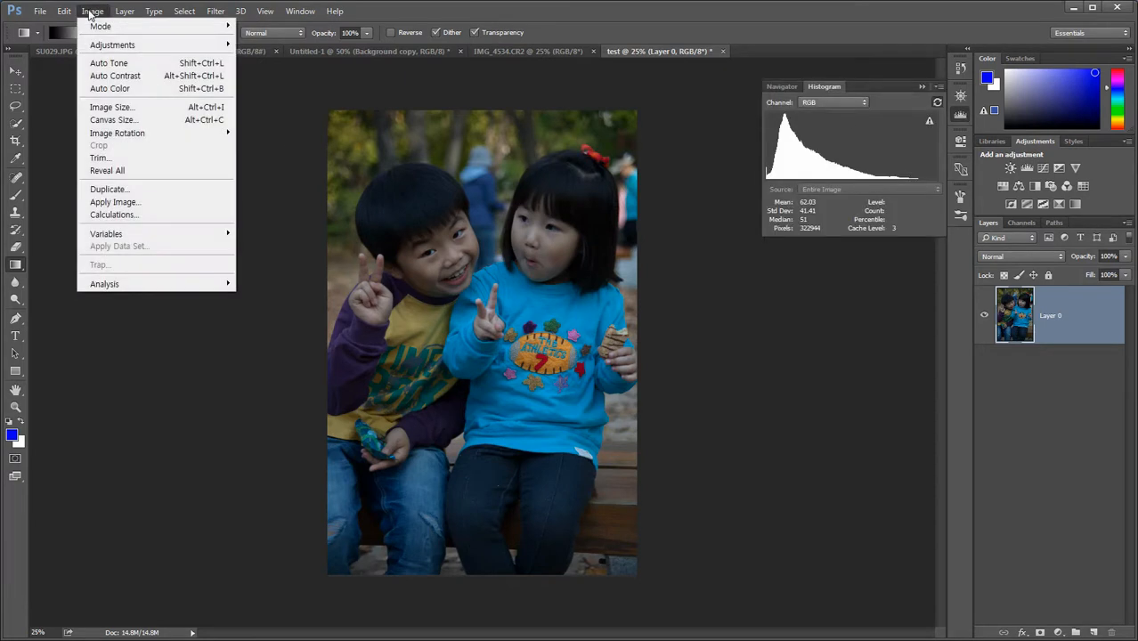
{"action": "mouse_move", "coordinate": [88, 47]}
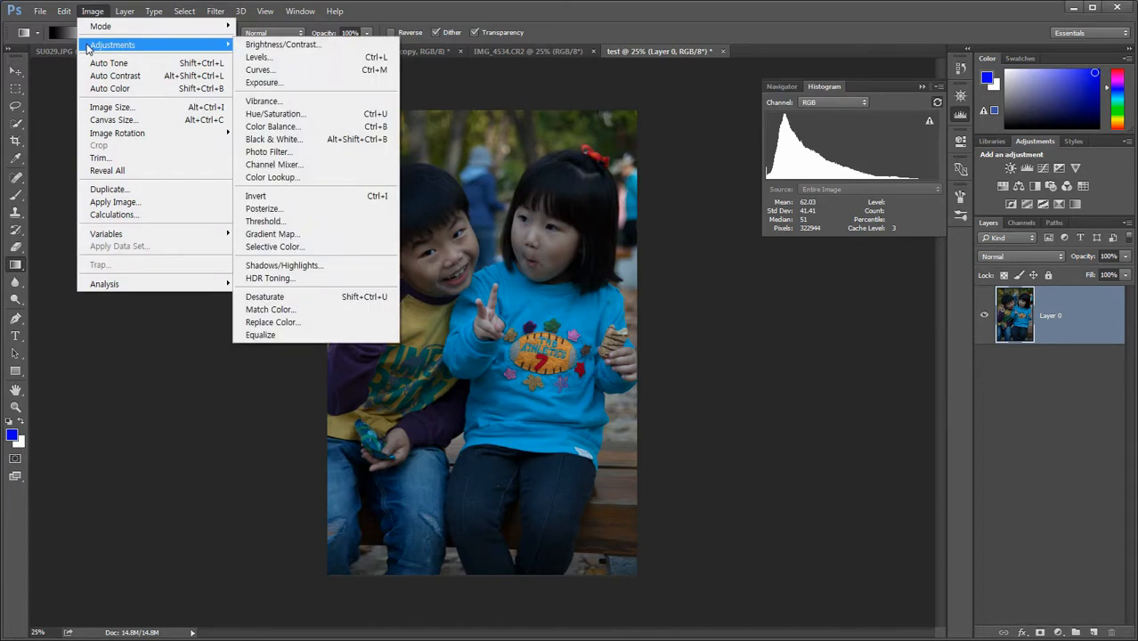
{"action": "left_click", "coordinate": [326, 53]}
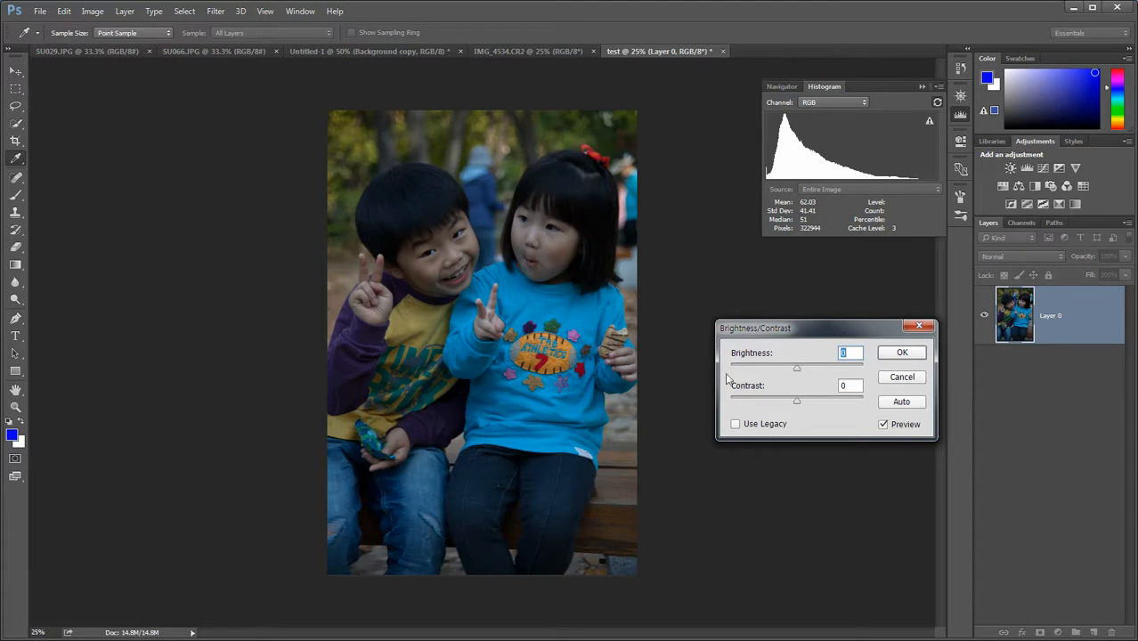
Try brightness values of 58 and 150 on the photo, and reset the adjustment.
{"action": "left_click_drag", "start_coordinate": [798, 372], "coordinate": [823, 373]}
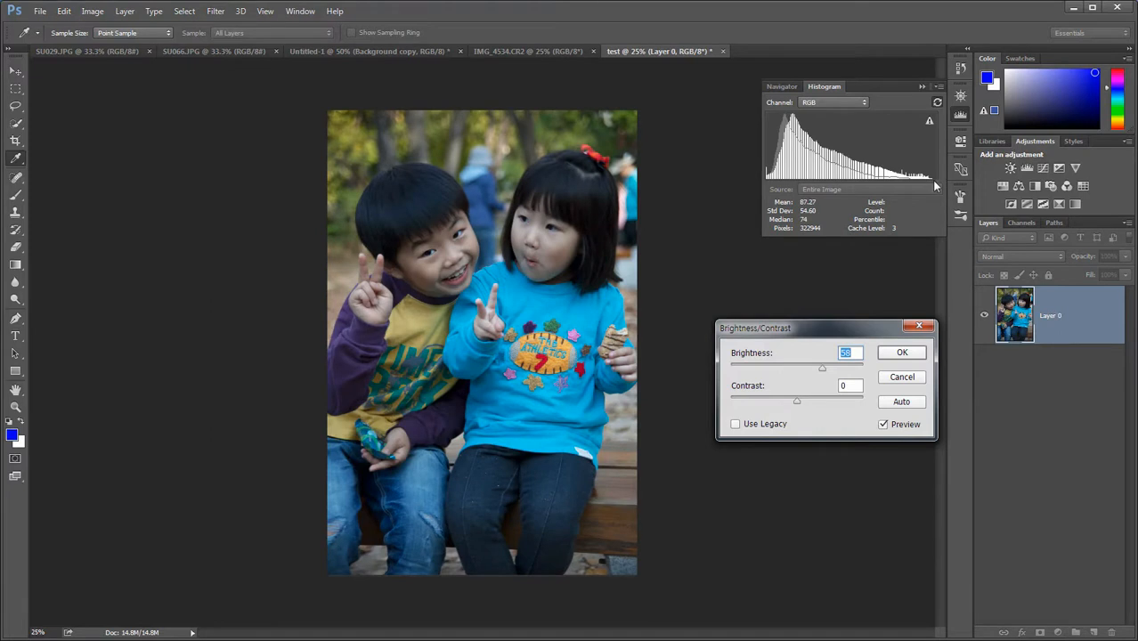
{"action": "left_click_drag", "start_coordinate": [824, 370], "coordinate": [868, 369]}
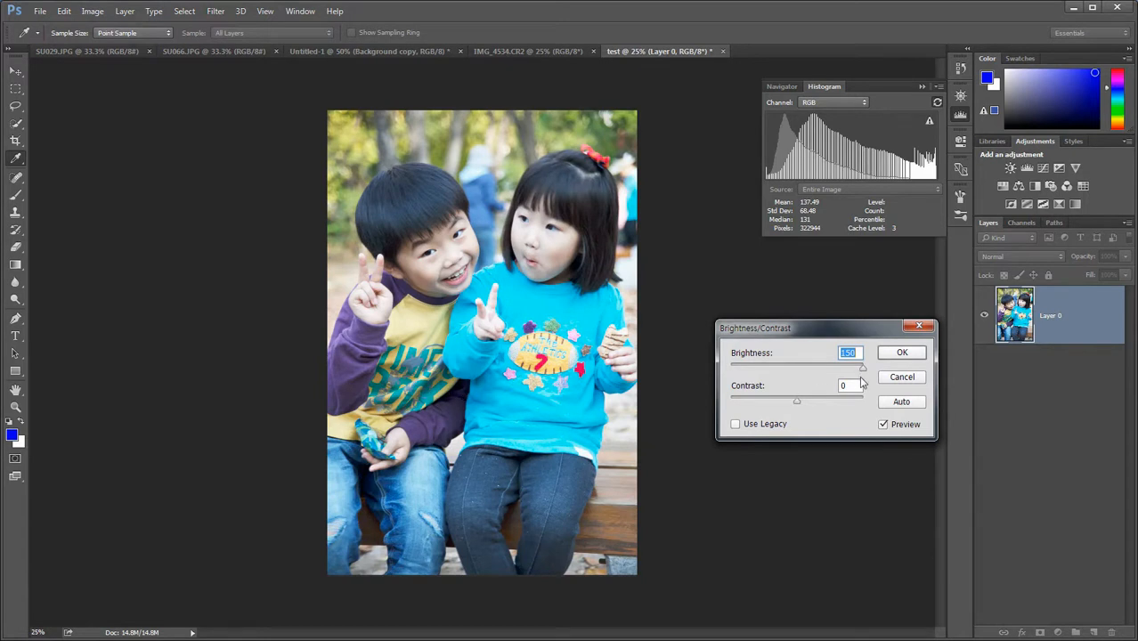
{"action": "key", "text": "alt"}
{"action": "left_click", "coordinate": [901, 377], "text": "alt"}
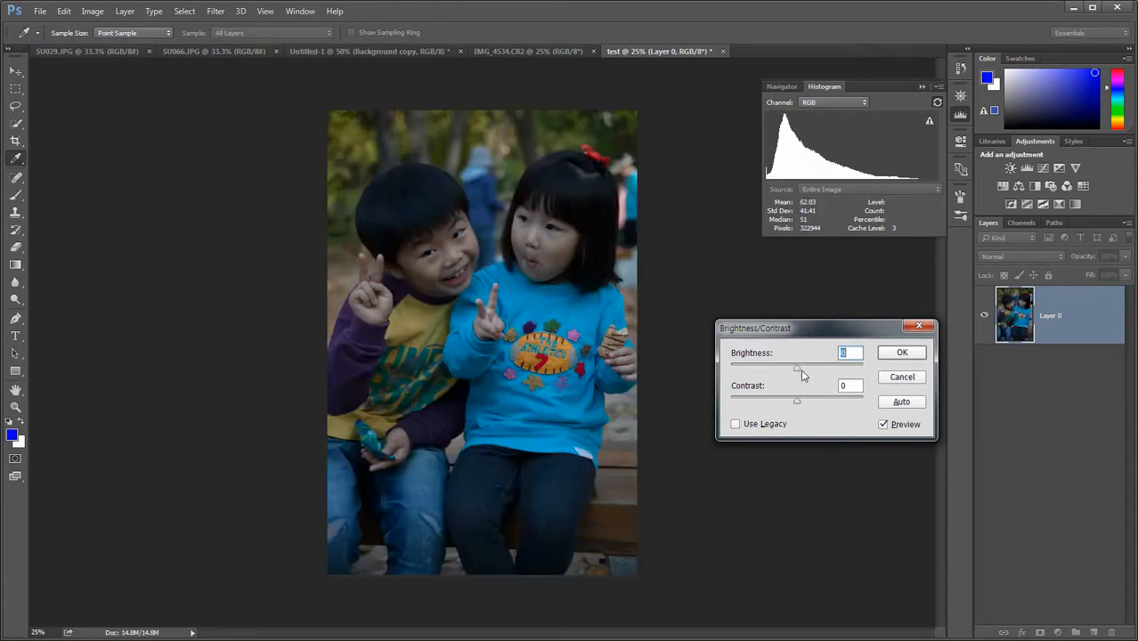
Try brightness values of 15 and 94, compare with the original through the preview, and lower brightness to 87.
{"action": "left_click_drag", "start_coordinate": [799, 373], "coordinate": [806, 373]}
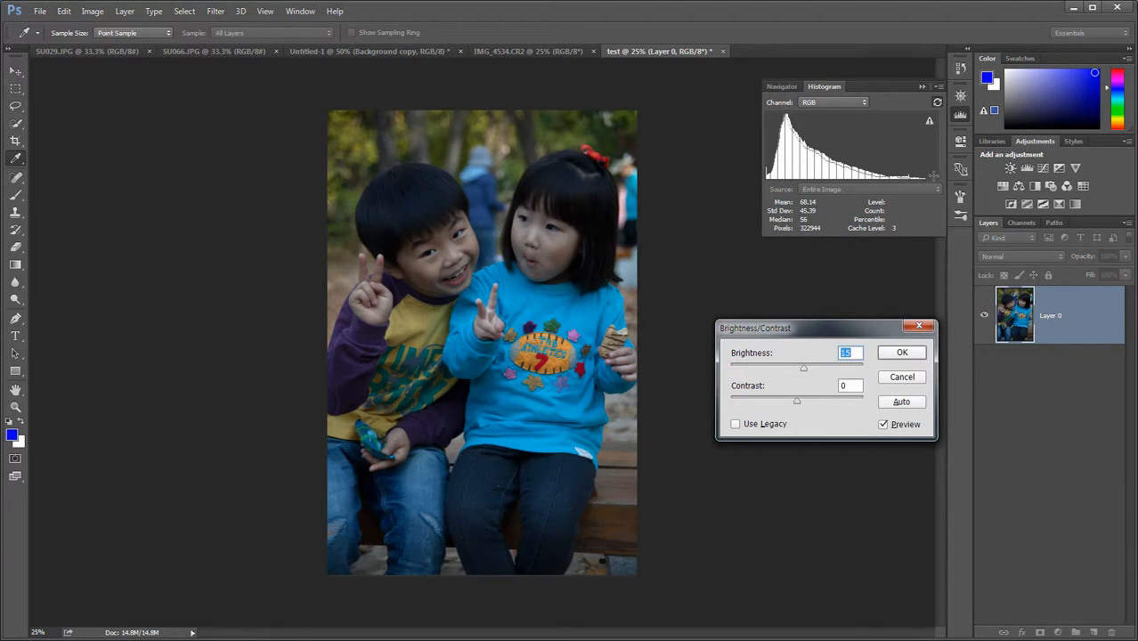
{"action": "left_click_drag", "start_coordinate": [805, 371], "coordinate": [839, 371]}
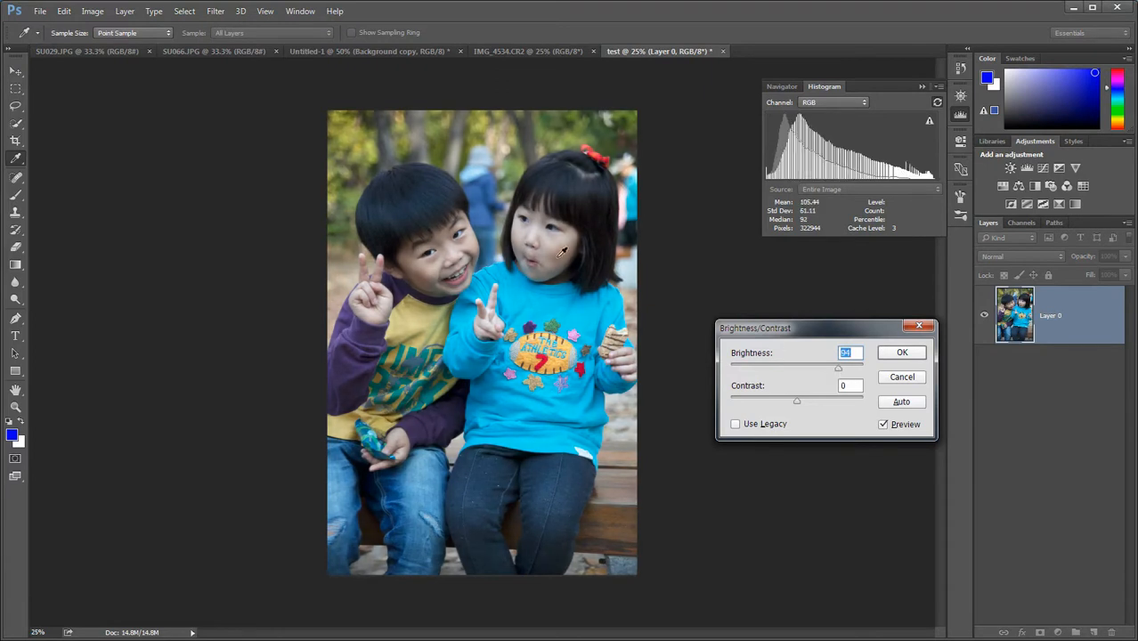
{"action": "left_click", "coordinate": [884, 426]}
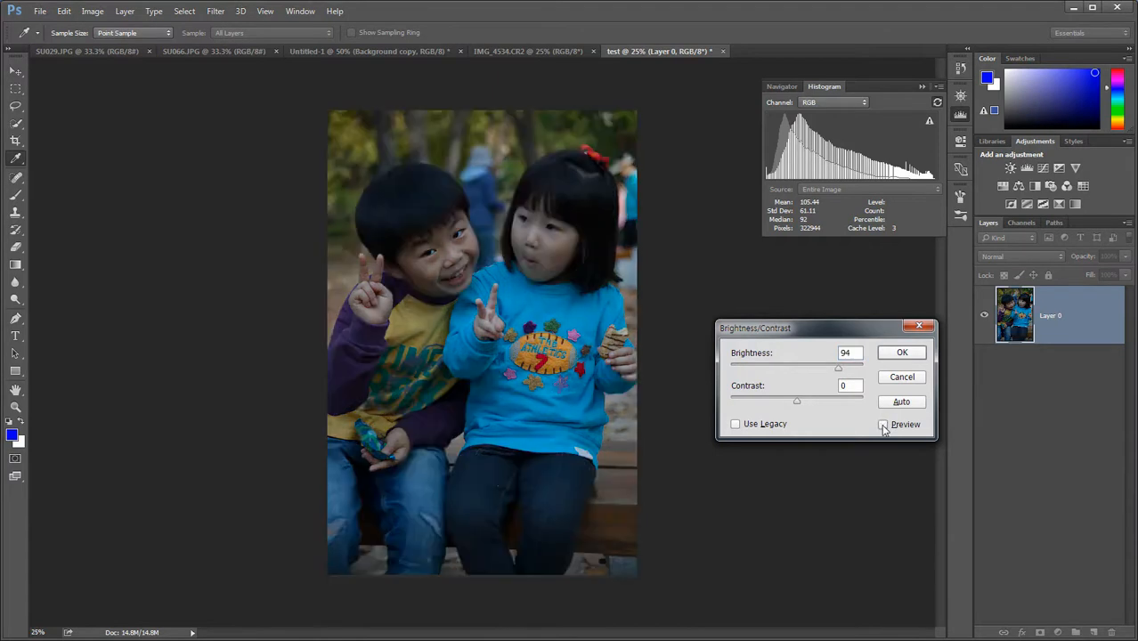
{"action": "left_click", "coordinate": [883, 426]}
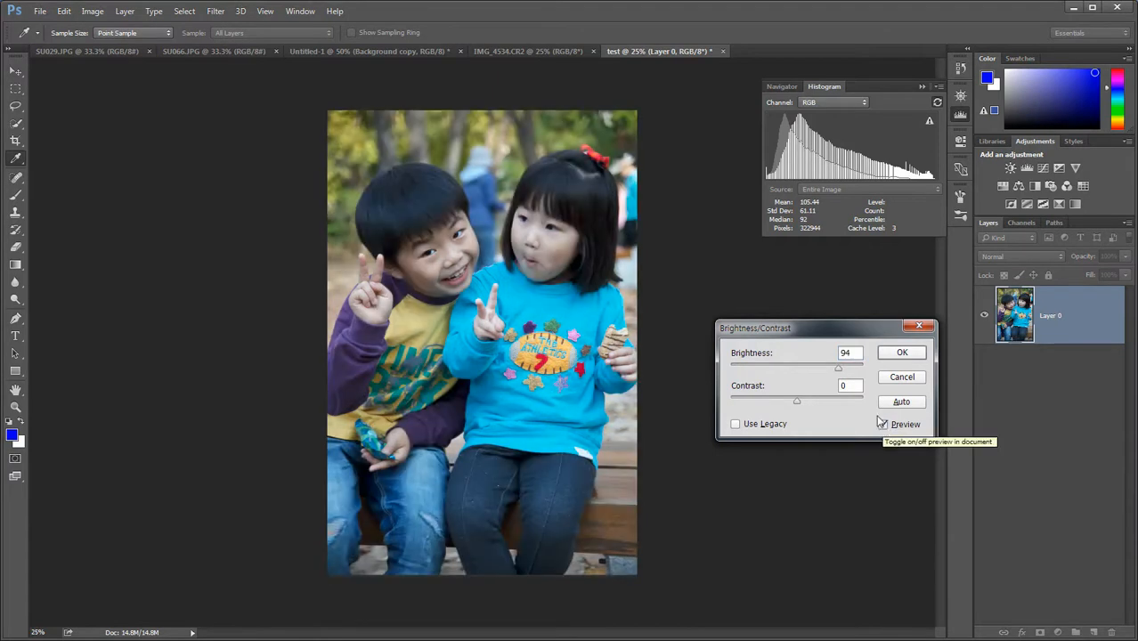
{"action": "left_click_drag", "start_coordinate": [840, 375], "coordinate": [835, 370]}
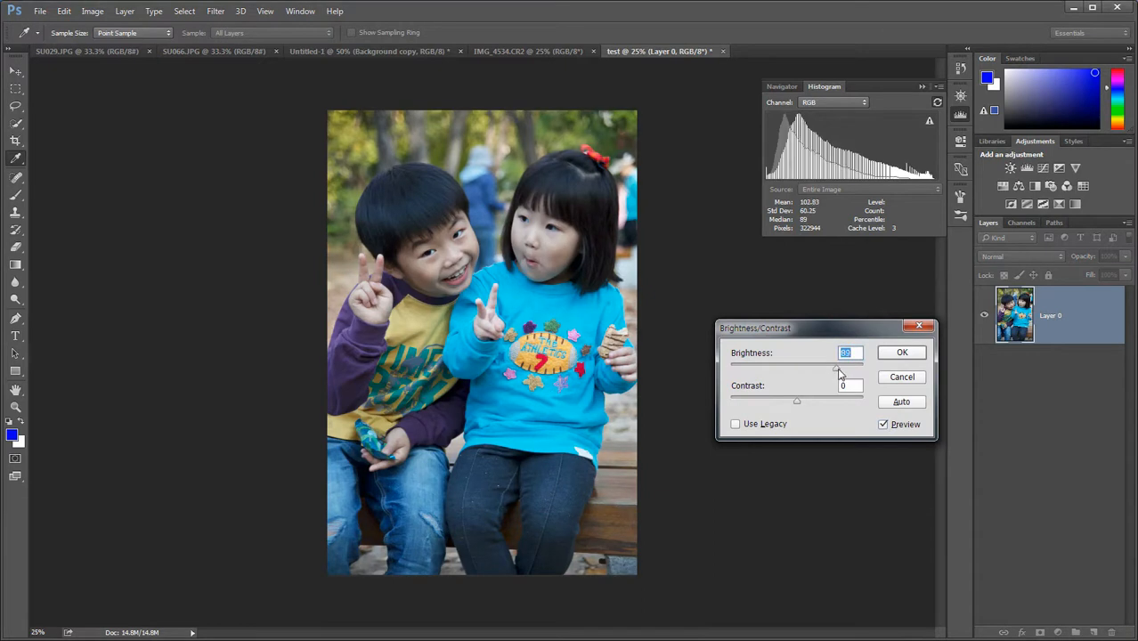
{"action": "left_click_drag", "start_coordinate": [806, 357], "coordinate": [804, 357]}
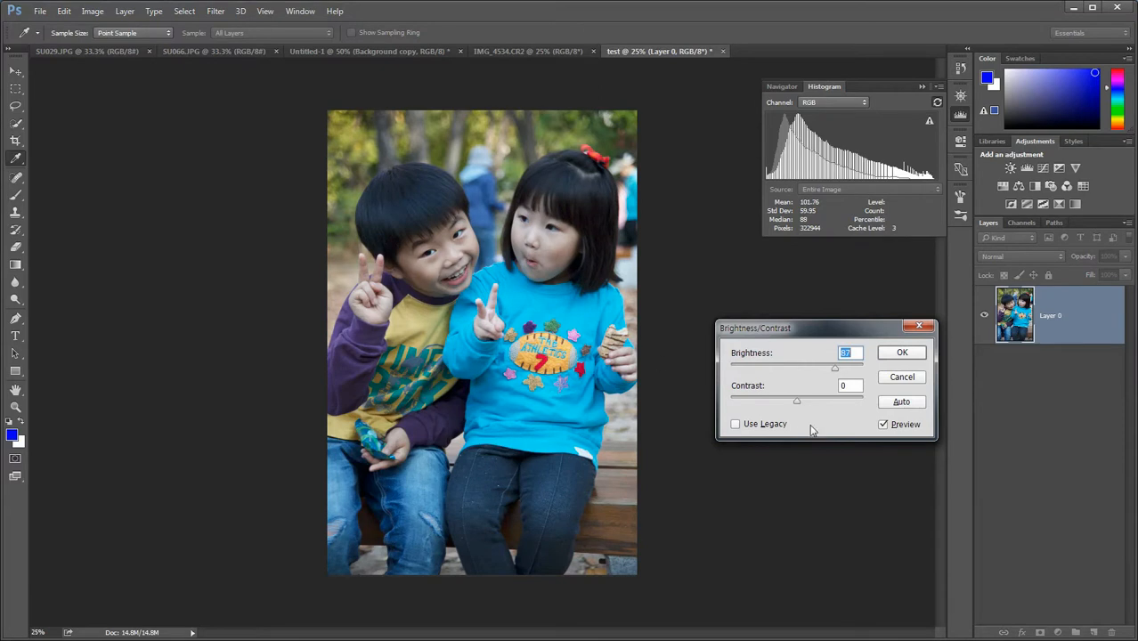
Try contrast values of 29, -9, 9 and 14, nudge brightness to 88, and reset both settings.
{"action": "mouse_move", "coordinate": [798, 402]}
{"action": "left_mouse_down"}
{"action": "mouse_move", "coordinate": [842, 401]}
{"action": "mouse_move", "coordinate": [815, 406]}
{"action": "left_mouse_up"}
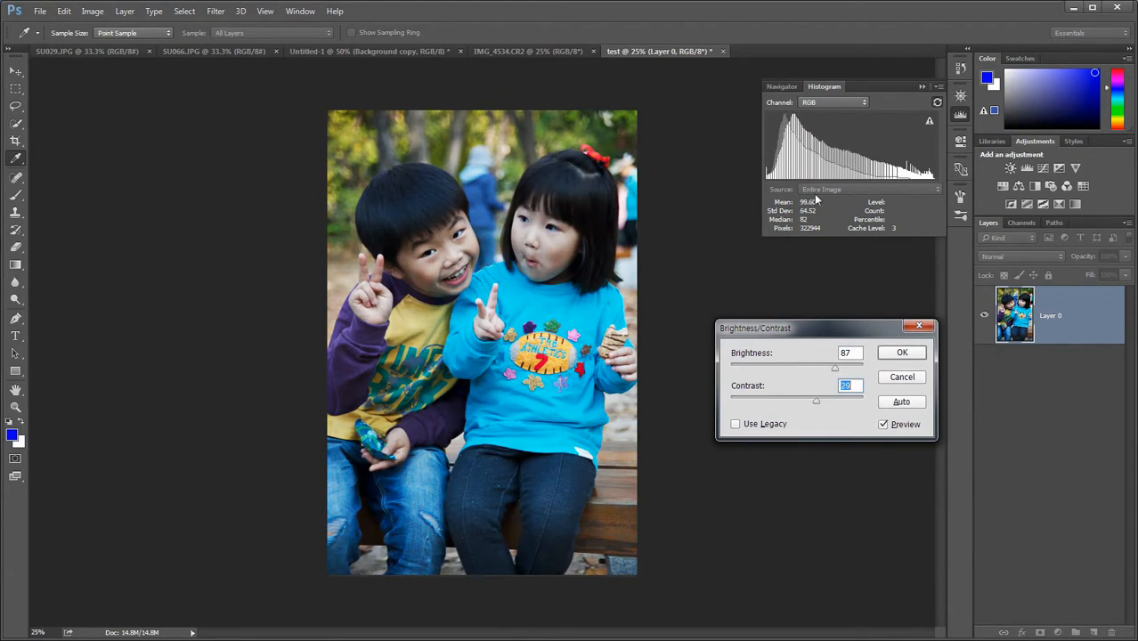
{"action": "left_click_drag", "start_coordinate": [814, 403], "coordinate": [782, 404]}
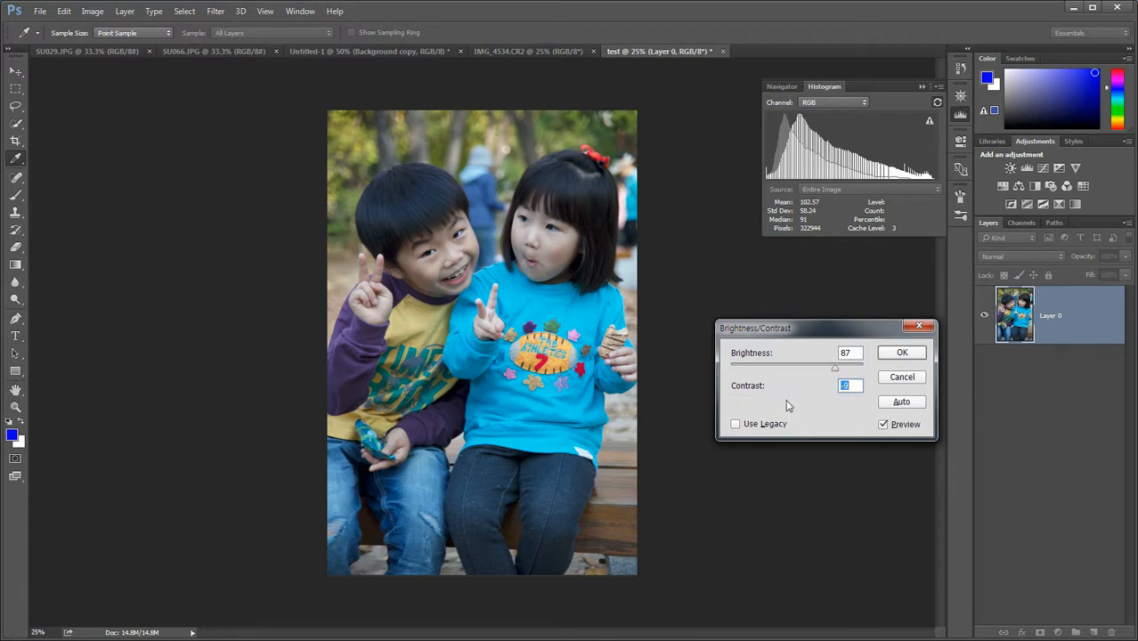
{"action": "left_click_drag", "start_coordinate": [792, 403], "coordinate": [804, 403]}
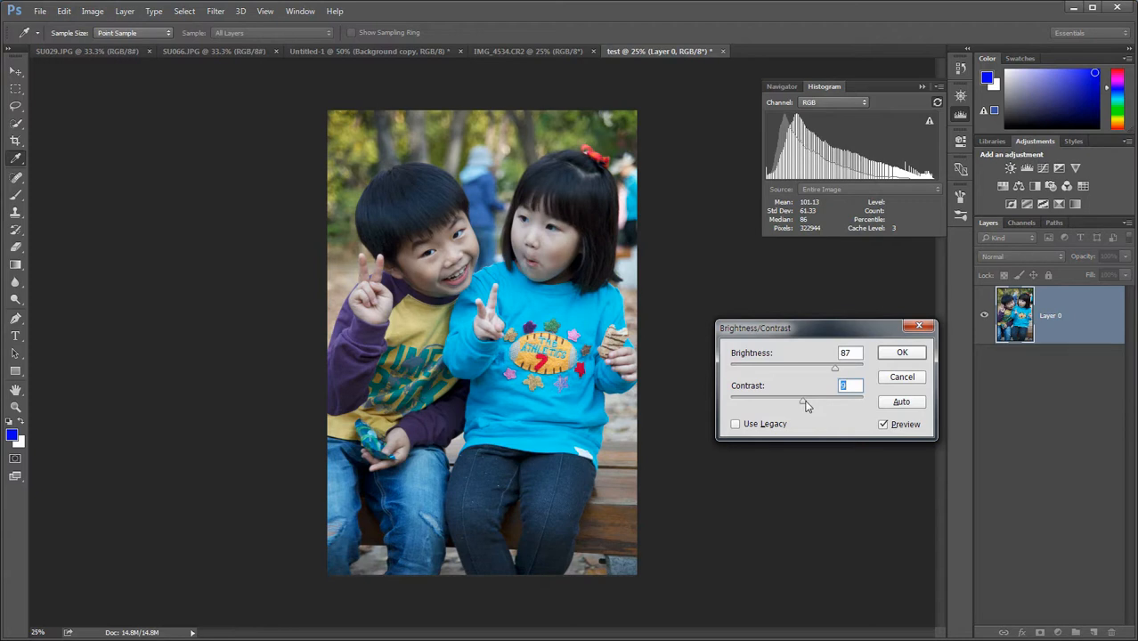
{"action": "left_click_drag", "start_coordinate": [805, 405], "coordinate": [808, 406]}
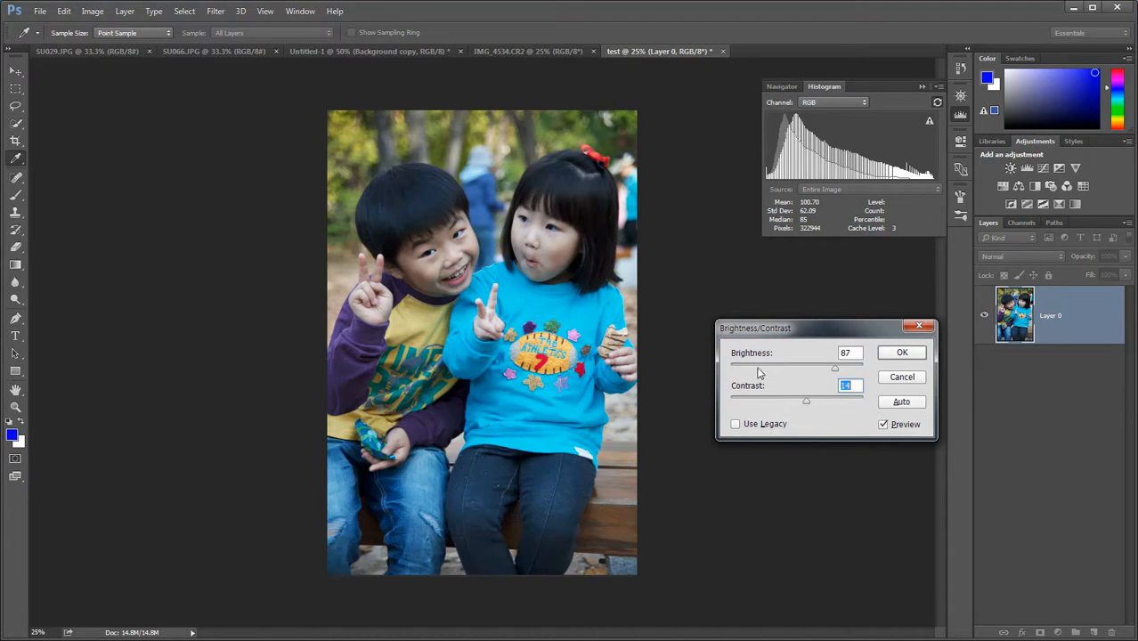
{"action": "left_click", "coordinate": [838, 372]}
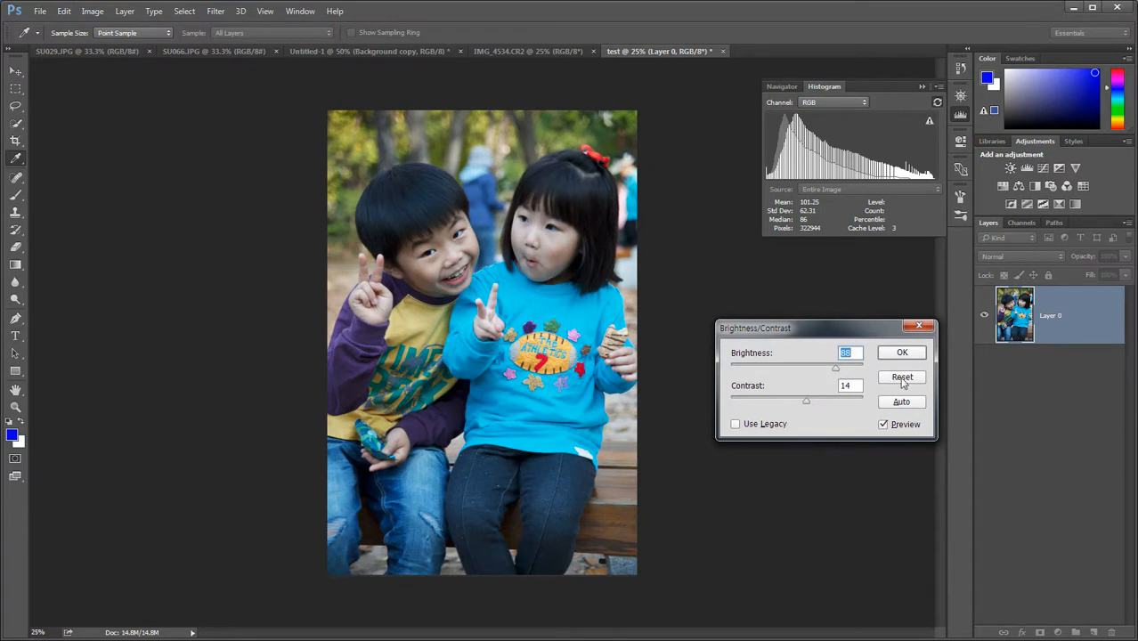
{"action": "left_click", "coordinate": [901, 378], "text": "alt"}
Try darkening the photo with brightness -62, return to 3, and darken it again to -61.
{"action": "left_click_drag", "start_coordinate": [797, 372], "coordinate": [770, 372]}
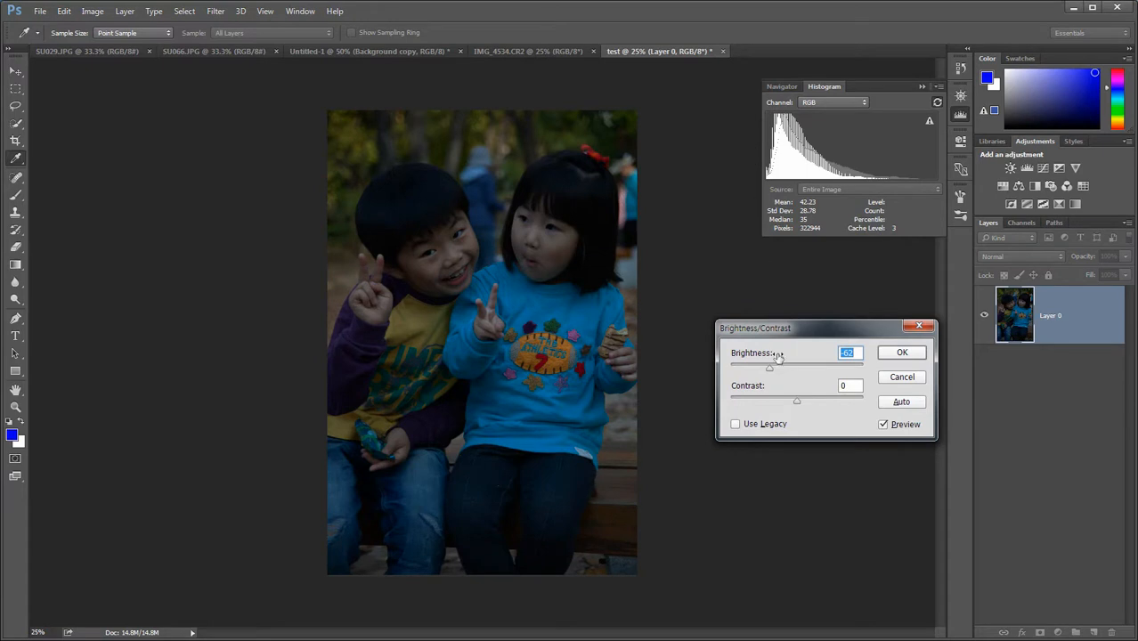
{"action": "left_click_drag", "start_coordinate": [771, 372], "coordinate": [800, 374]}
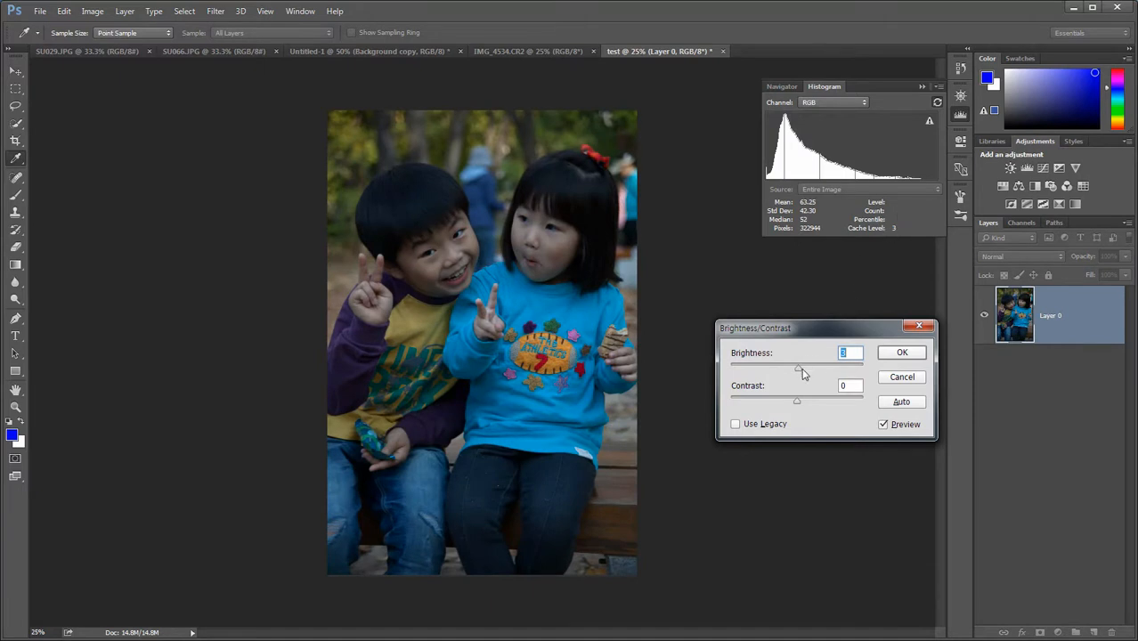
{"action": "left_click_drag", "start_coordinate": [800, 372], "coordinate": [771, 374]}
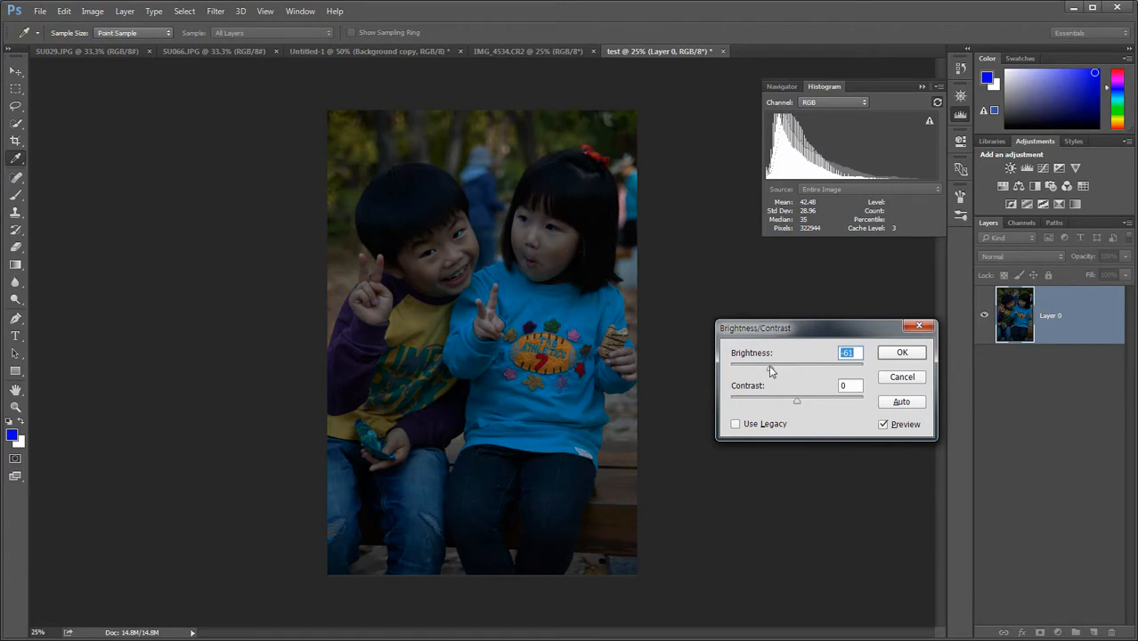
Set brightness to 62 and contrast to 10, and apply the adjustment to the photo layer.
{"action": "left_click_drag", "start_coordinate": [771, 368], "coordinate": [821, 369]}
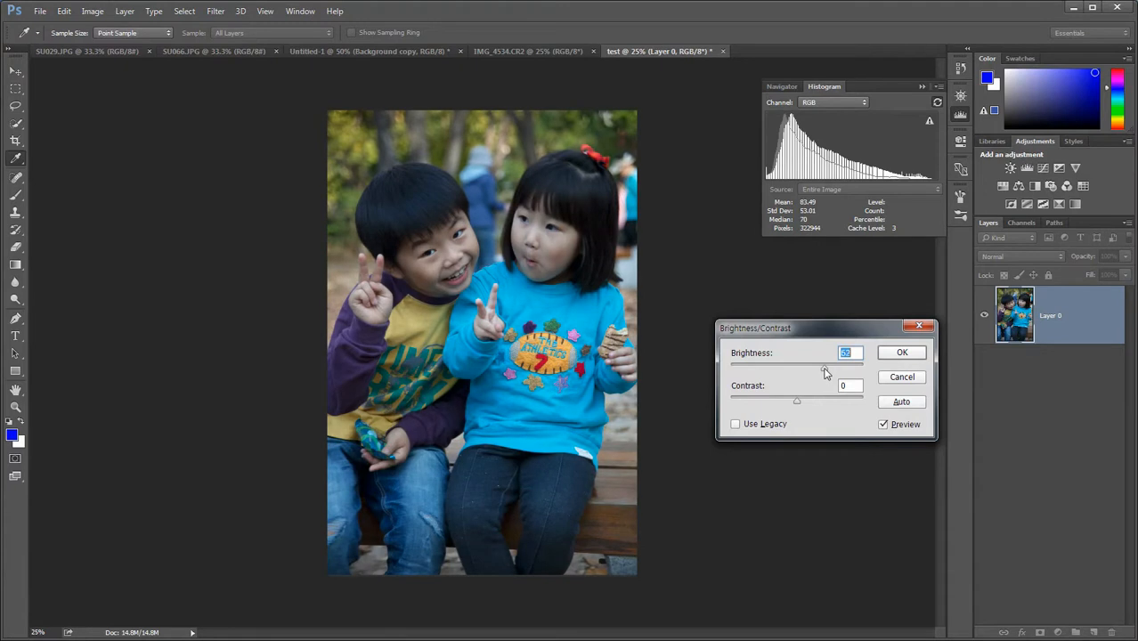
{"action": "left_click_drag", "start_coordinate": [799, 407], "coordinate": [806, 404]}
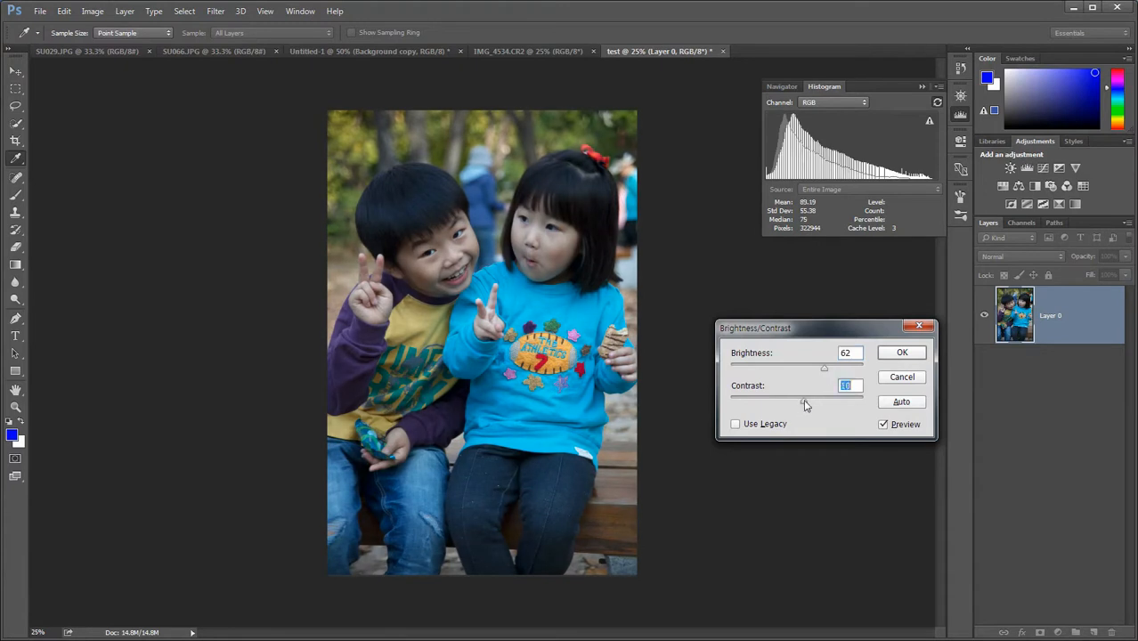
{"action": "left_click", "coordinate": [902, 353]}
{"action": "key", "text": "g"}
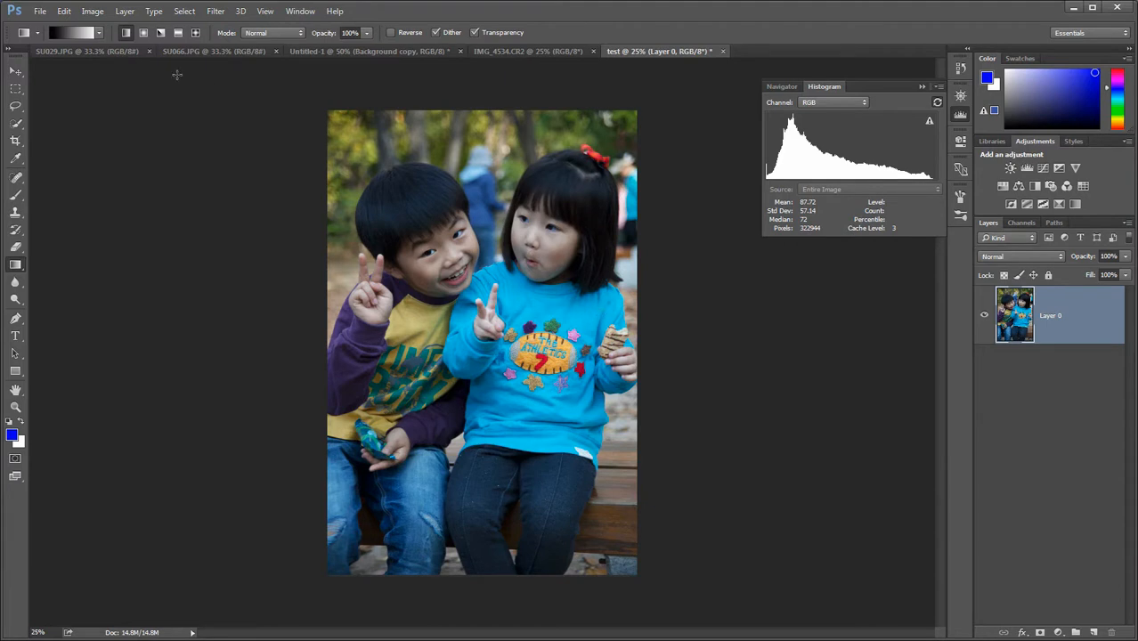
{"action": "left_click", "coordinate": [92, 11]}
{"action": "mouse_move", "coordinate": [94, 43]}
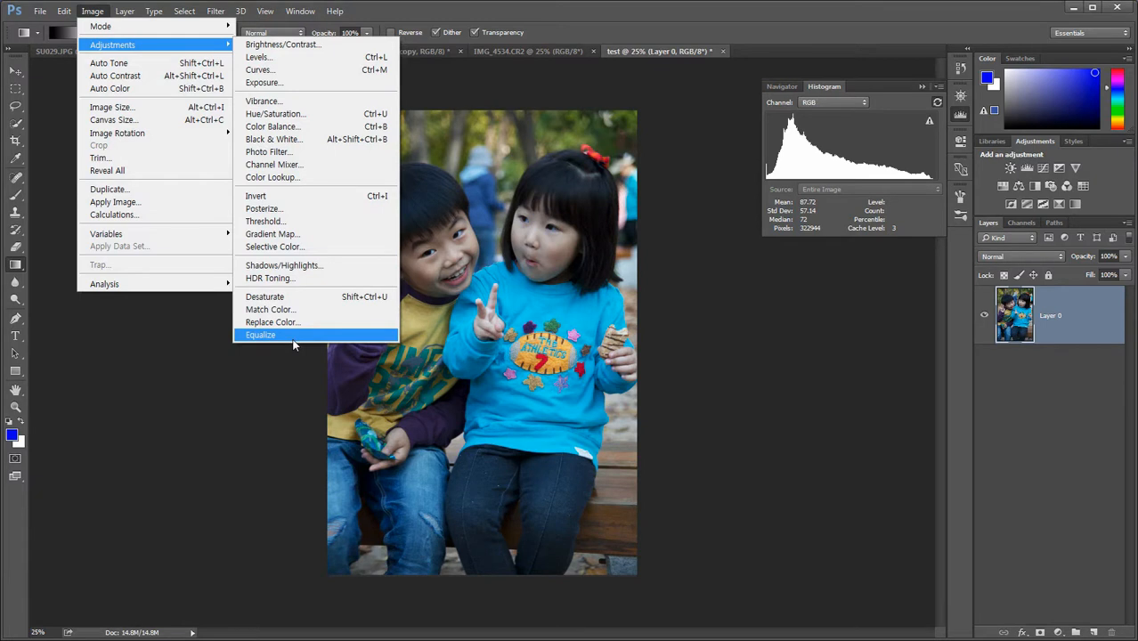
{"action": "left_click", "coordinate": [741, 426]}
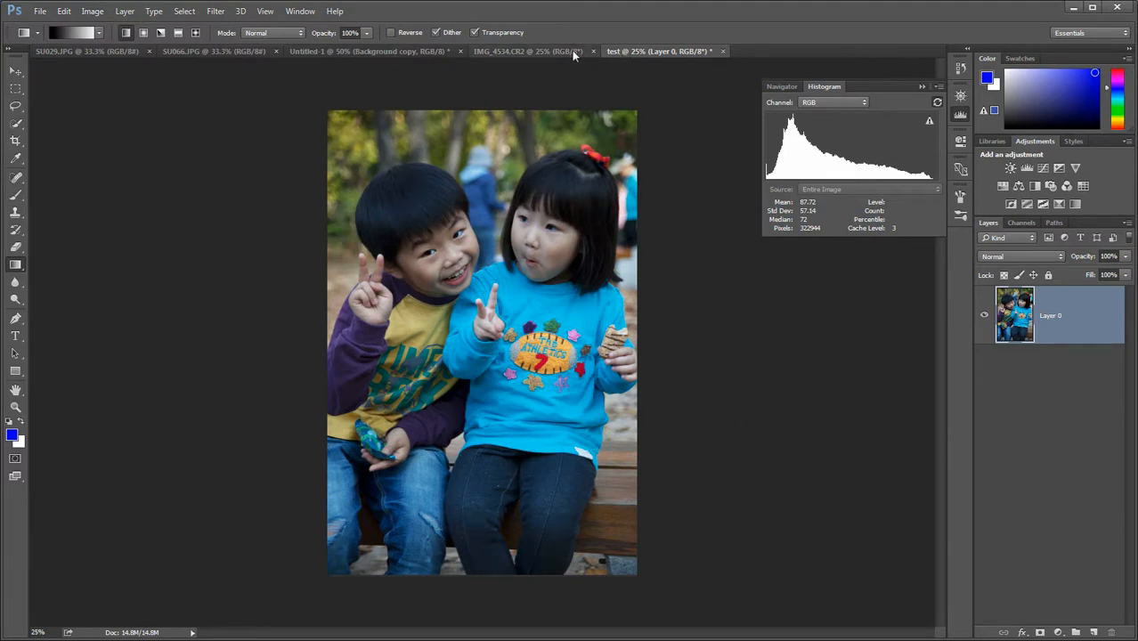
Switch to the original photo document IMG_4534.CR2.
{"action": "left_click", "coordinate": [540, 49]}
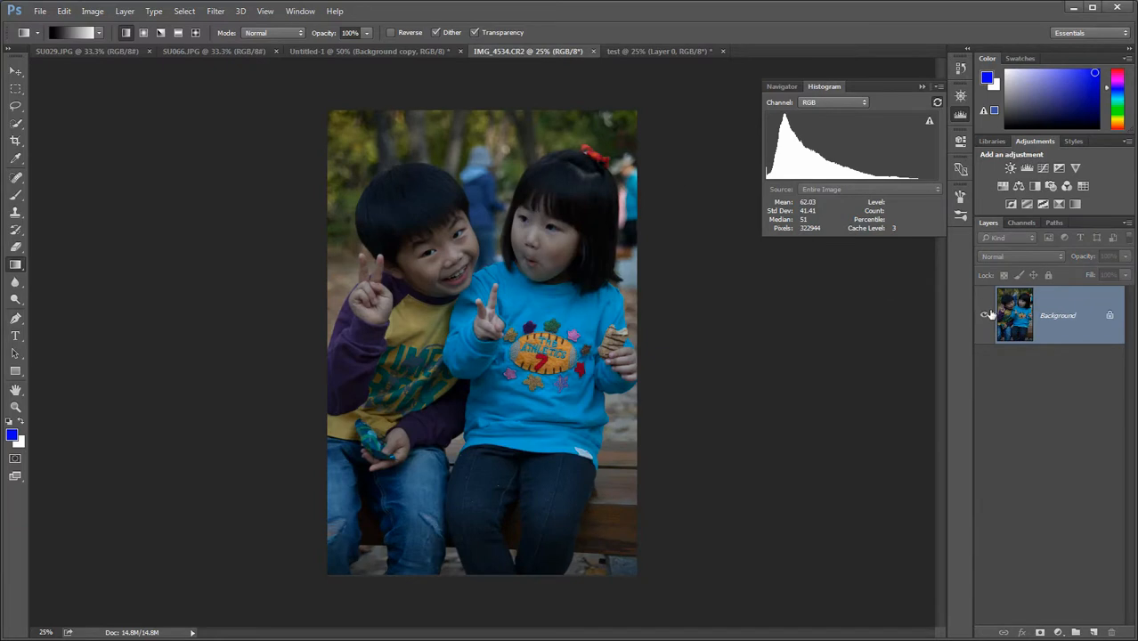
{"action": "right_click", "coordinate": [1055, 321]}
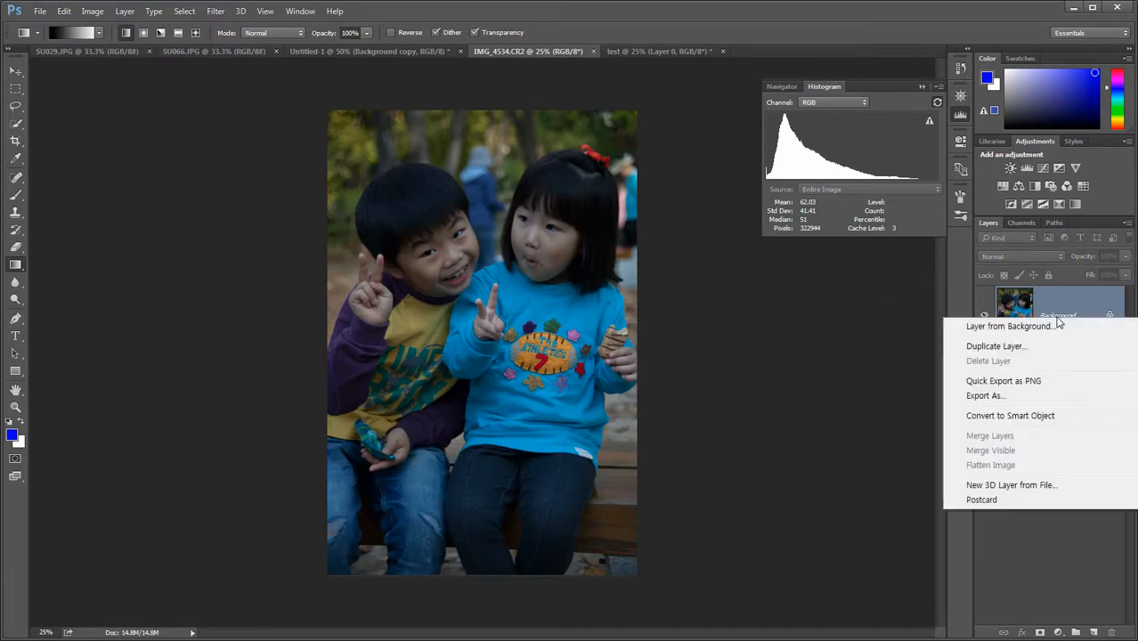
{"action": "left_click", "coordinate": [1029, 346]}
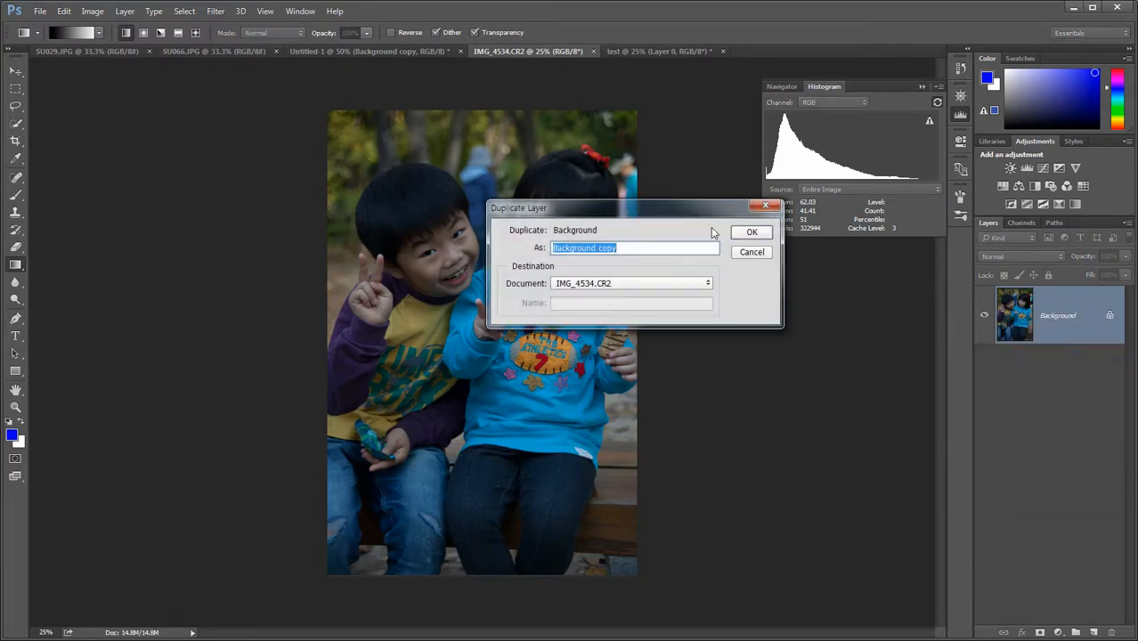
{"action": "left_click", "coordinate": [706, 287]}
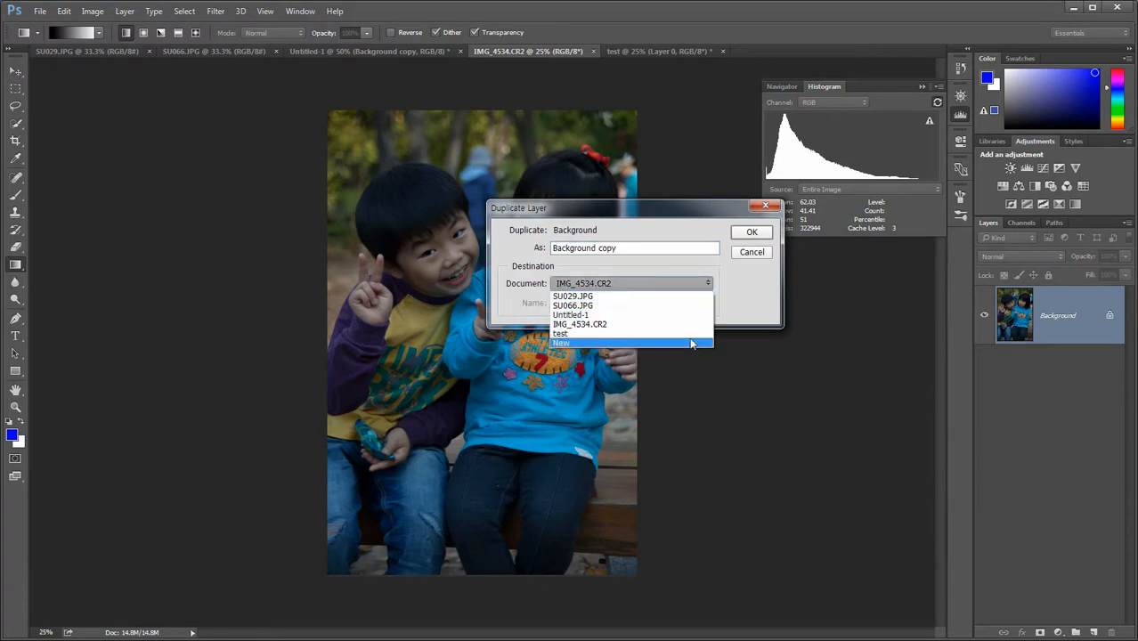
{"action": "left_click", "coordinate": [692, 343]}
{"action": "type", "text": "test1"}
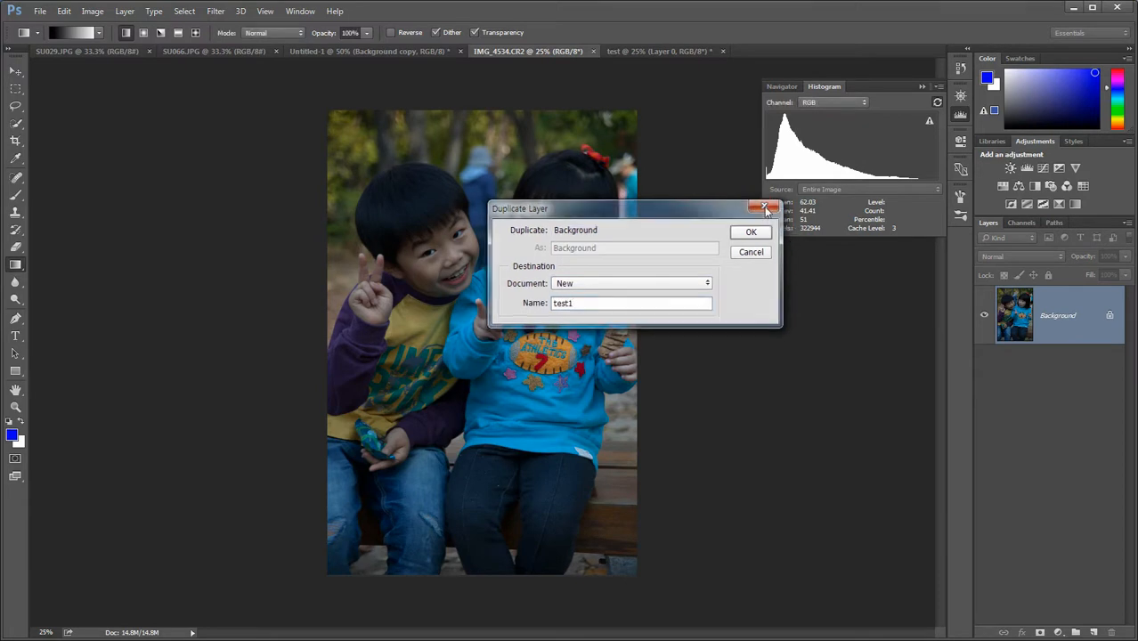
{"action": "left_click", "coordinate": [766, 206]}
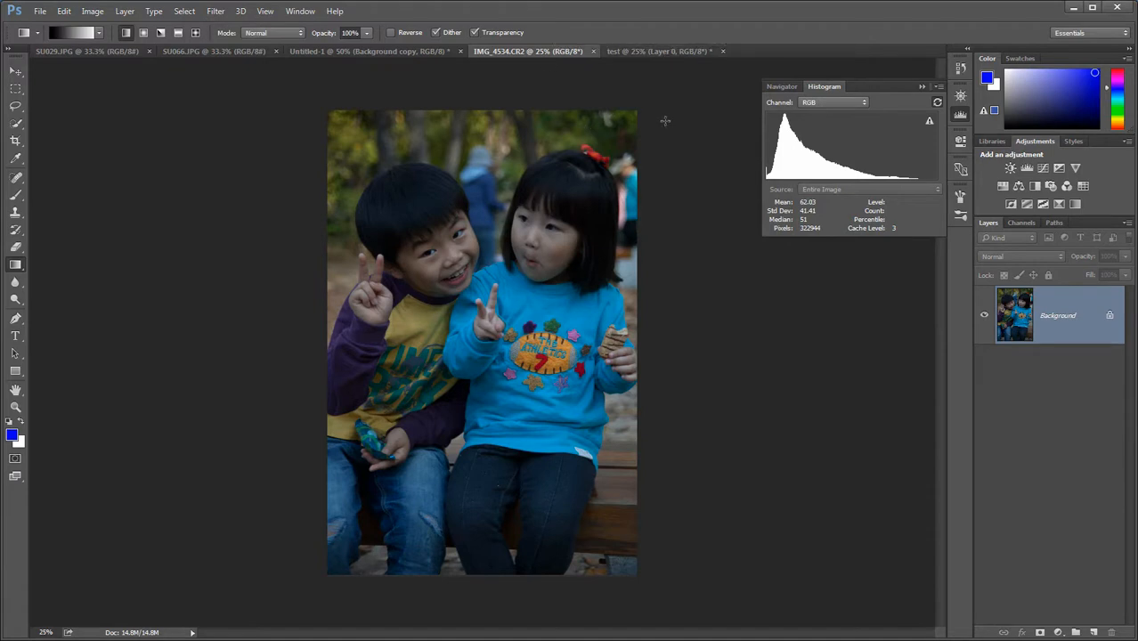
Duplicate the Background layer of IMG_4534.CR2 into a new document named test1.
{"action": "right_click", "coordinate": [1036, 315]}
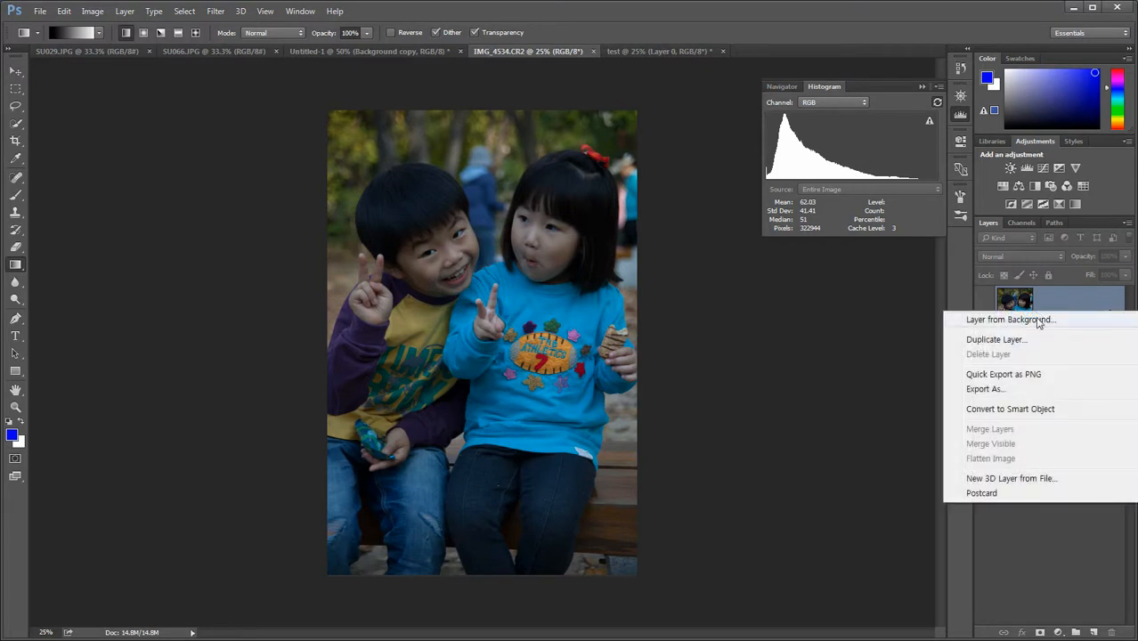
{"action": "left_click", "coordinate": [1037, 346]}
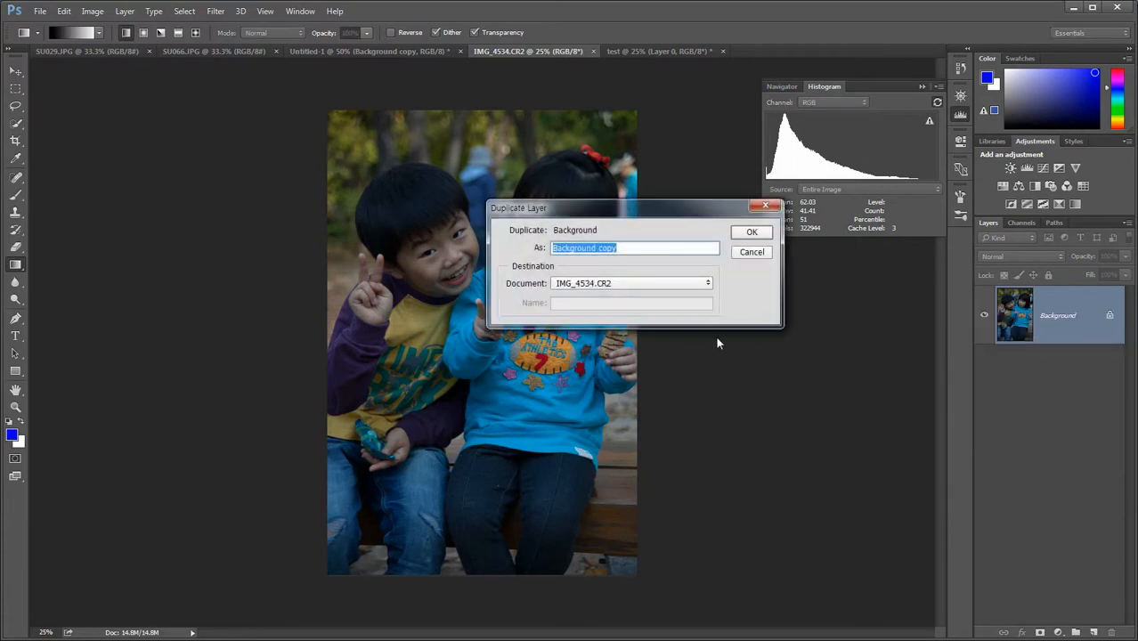
{"action": "left_click", "coordinate": [708, 284]}
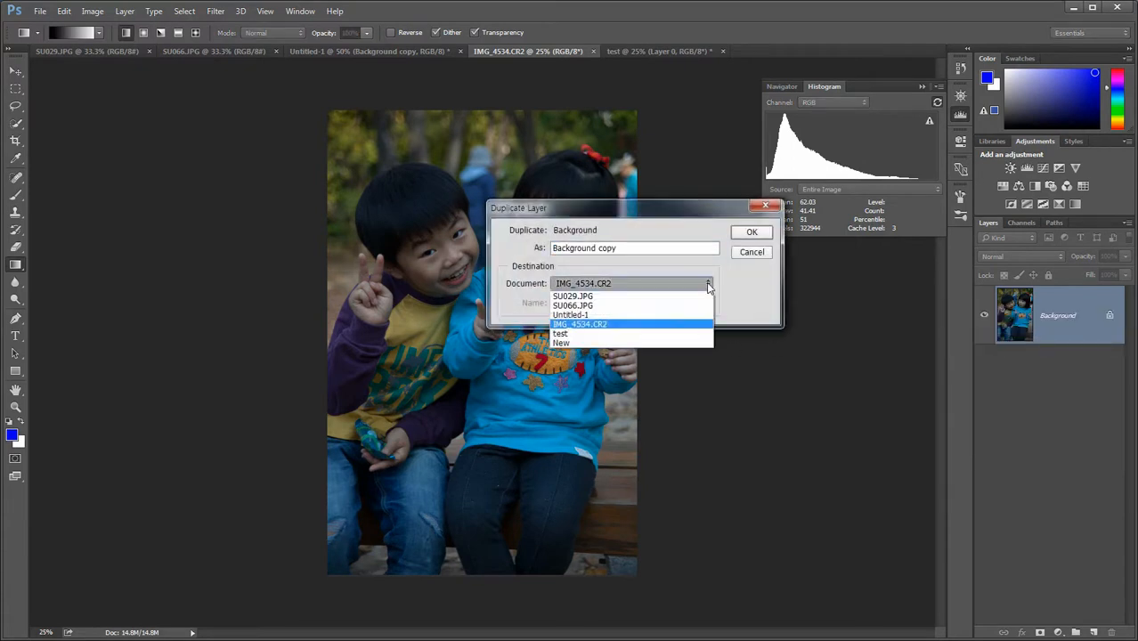
{"action": "left_click", "coordinate": [682, 344]}
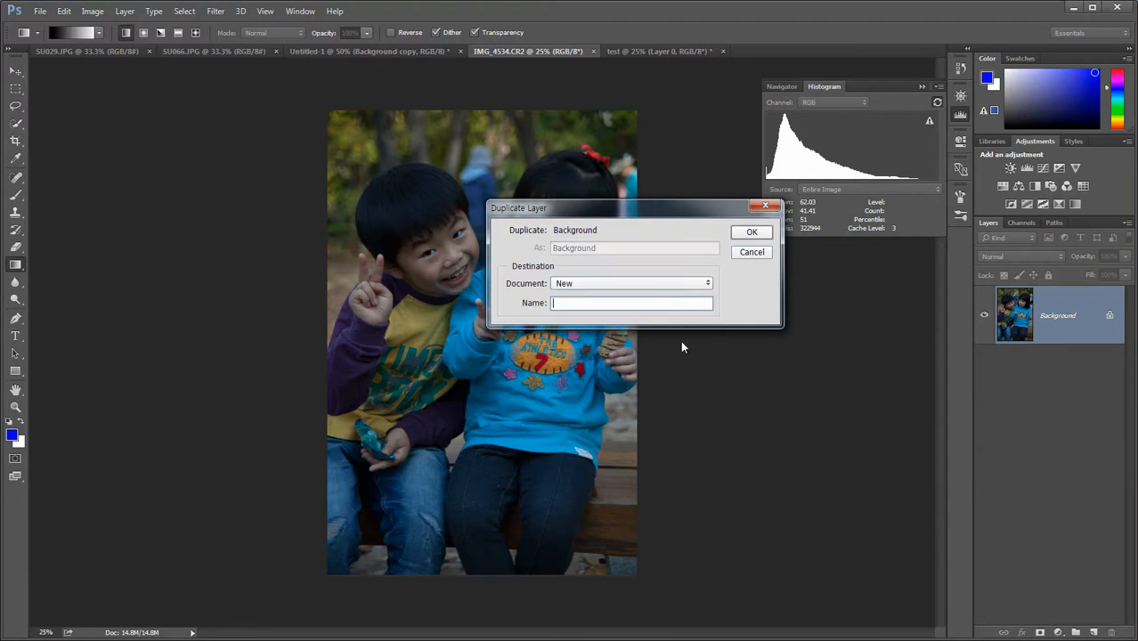
{"action": "type", "text": "test1"}
{"action": "left_click", "coordinate": [752, 234]}
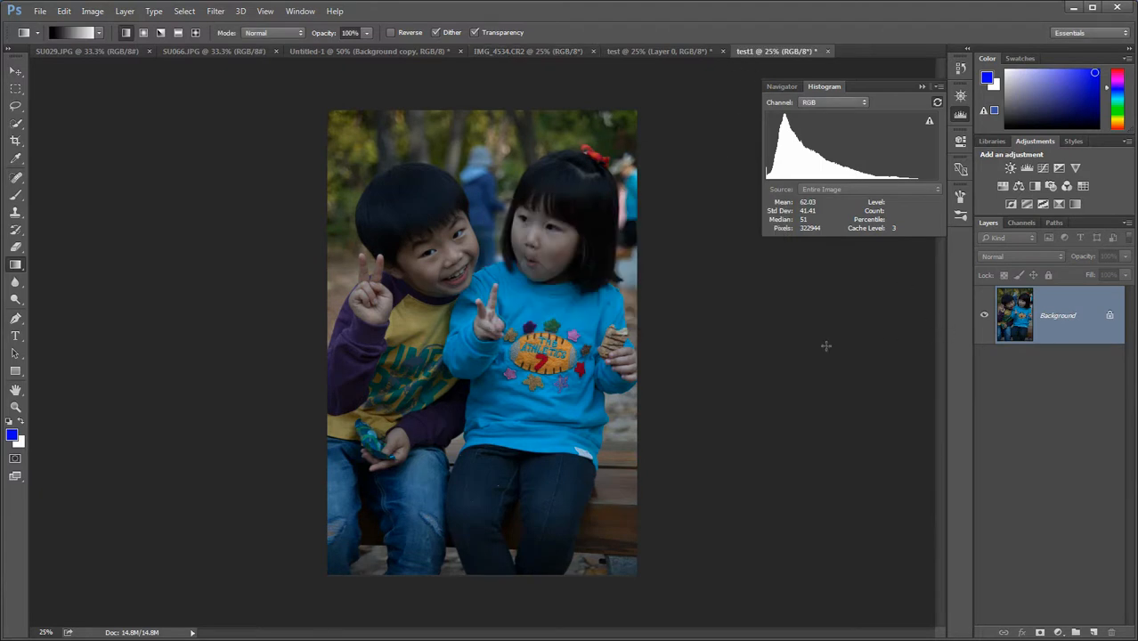
Try adding a Brightness/Contrast adjustment layer above the Background of test1, and undo it.
{"action": "left_click", "coordinate": [92, 11]}
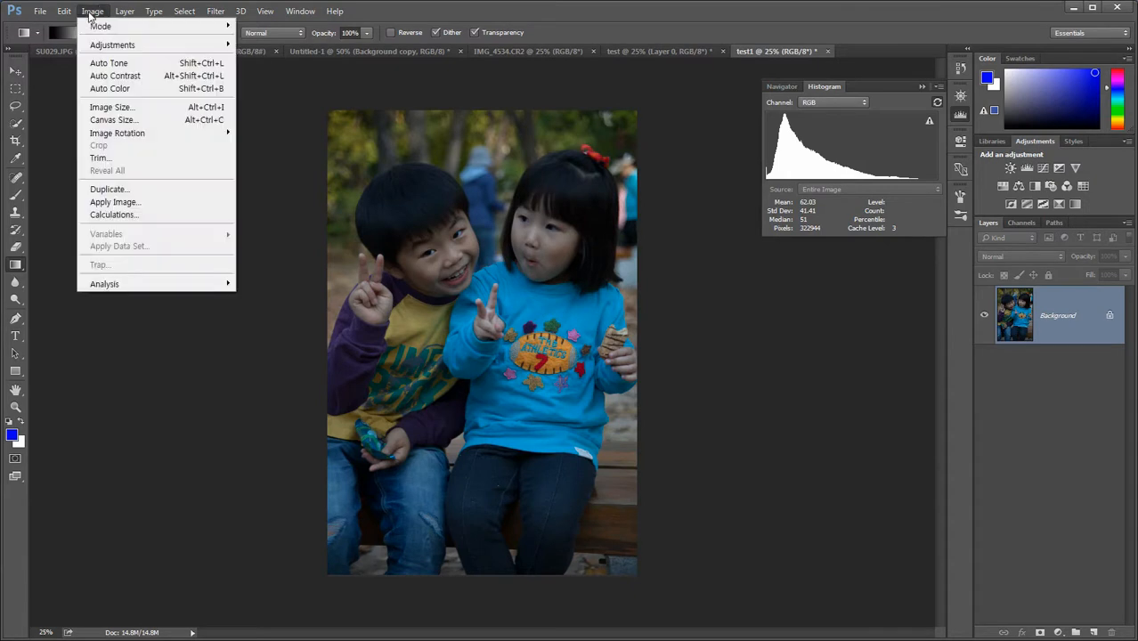
{"action": "mouse_move", "coordinate": [93, 46]}
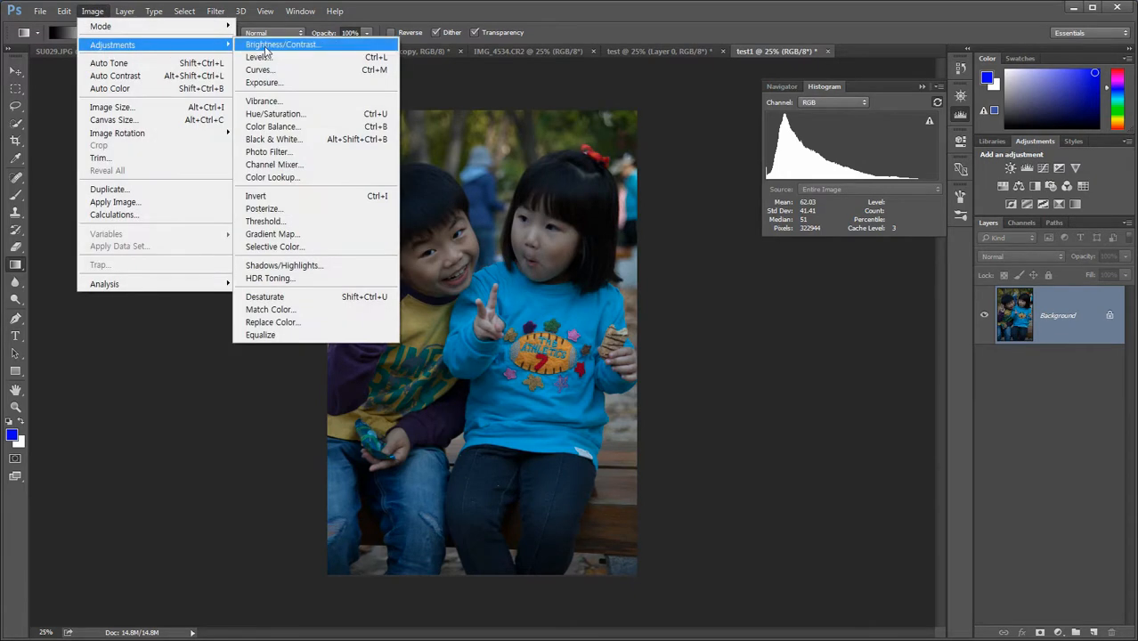
{"action": "mouse_move", "coordinate": [125, 10]}
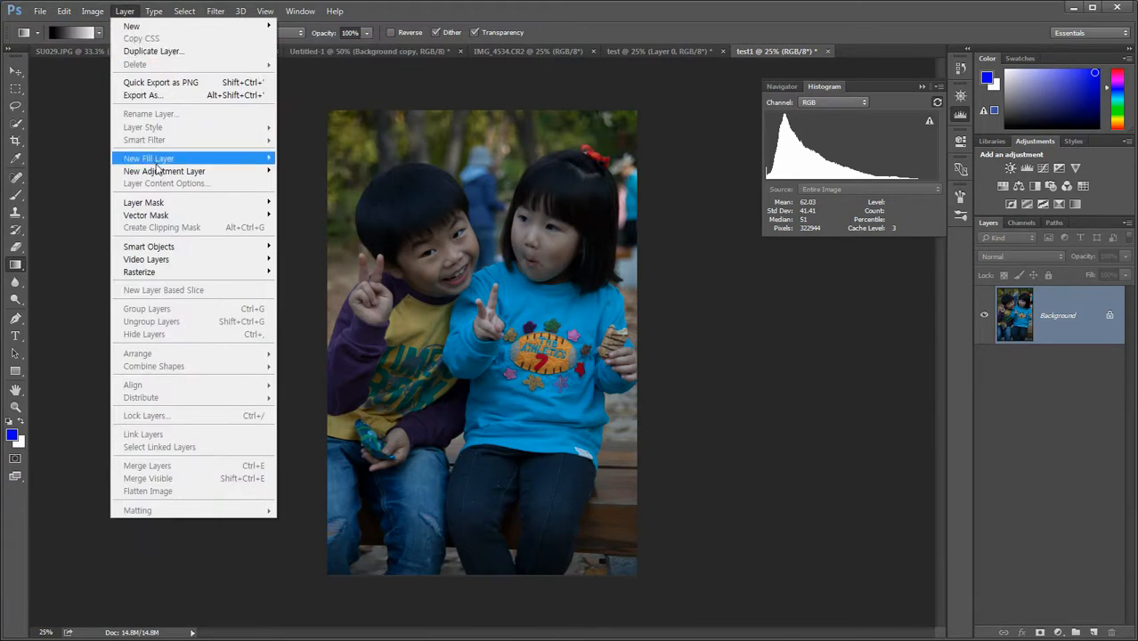
{"action": "mouse_move", "coordinate": [183, 171]}
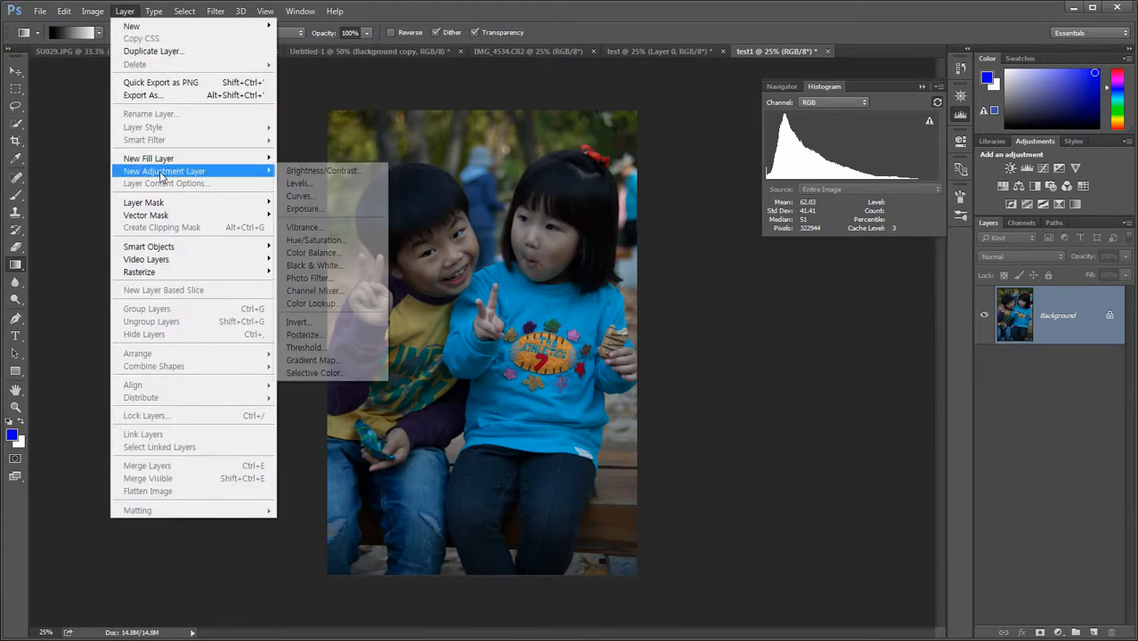
{"action": "left_click", "coordinate": [352, 170]}
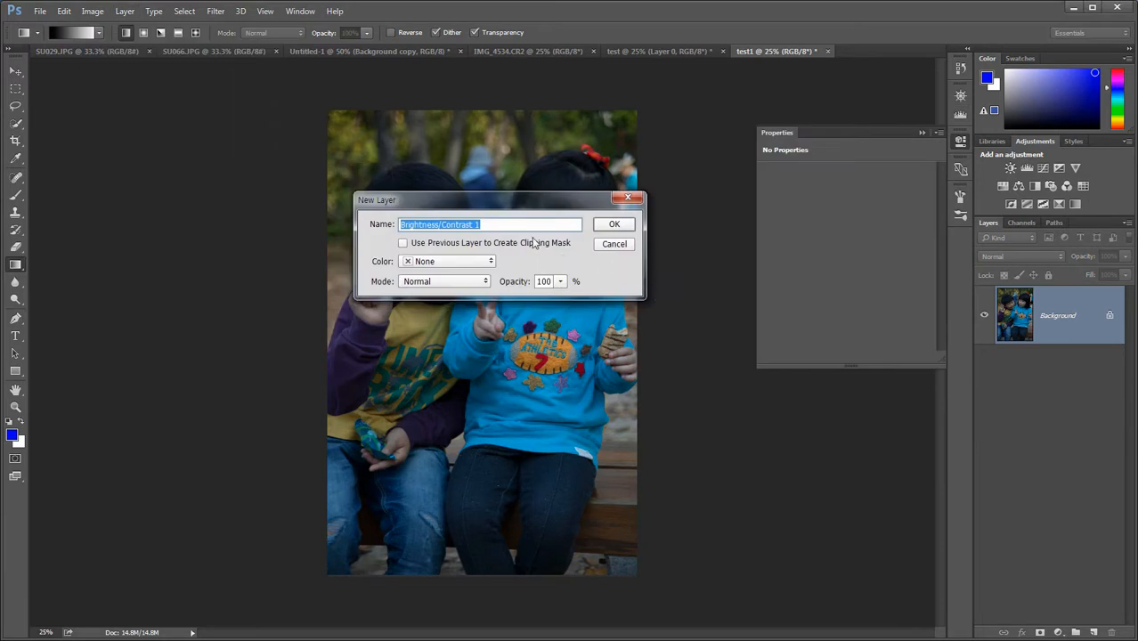
{"action": "left_click", "coordinate": [617, 226]}
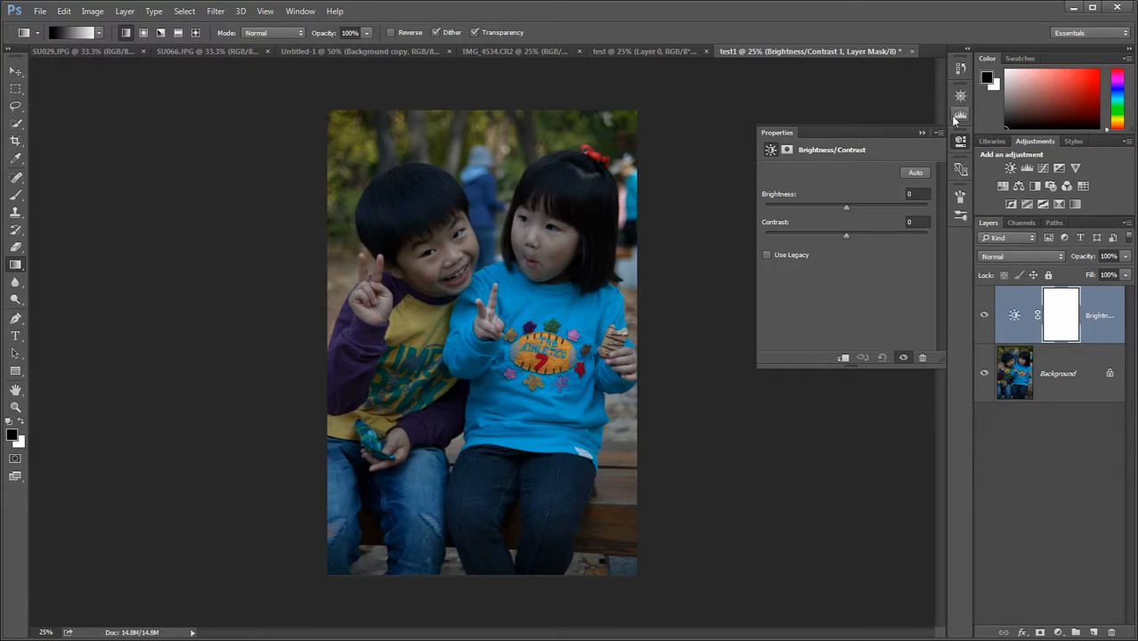
{"action": "key", "text": "ctrl+z"}
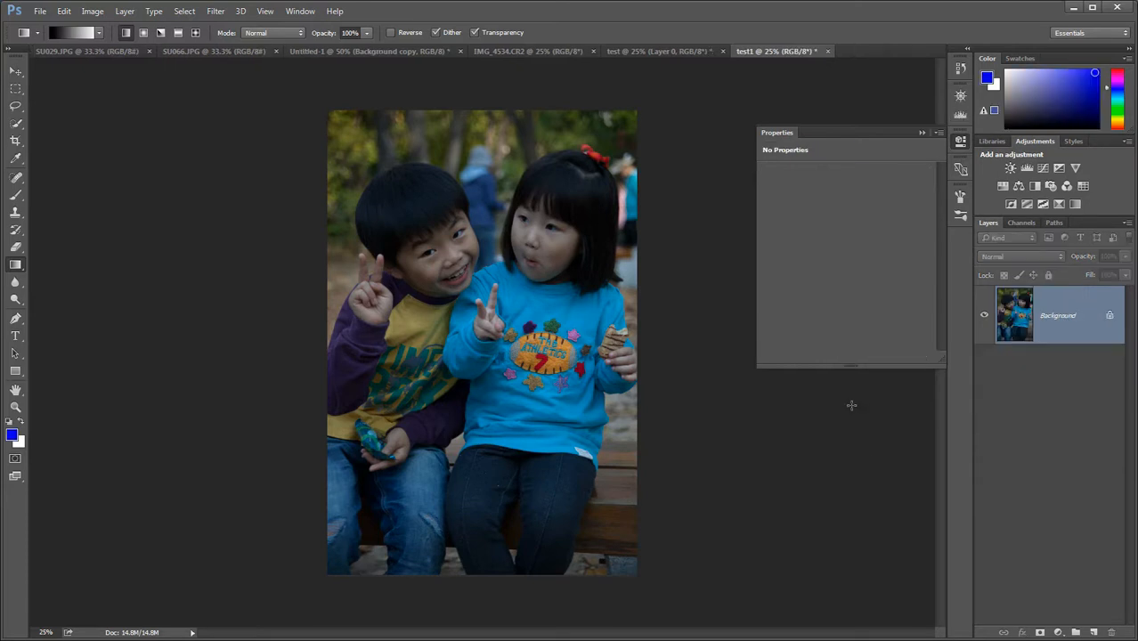
Collapse the empty properties, detach the histogram so it floats beside the photo, and collapse the navigator.
{"action": "left_click", "coordinate": [921, 133]}
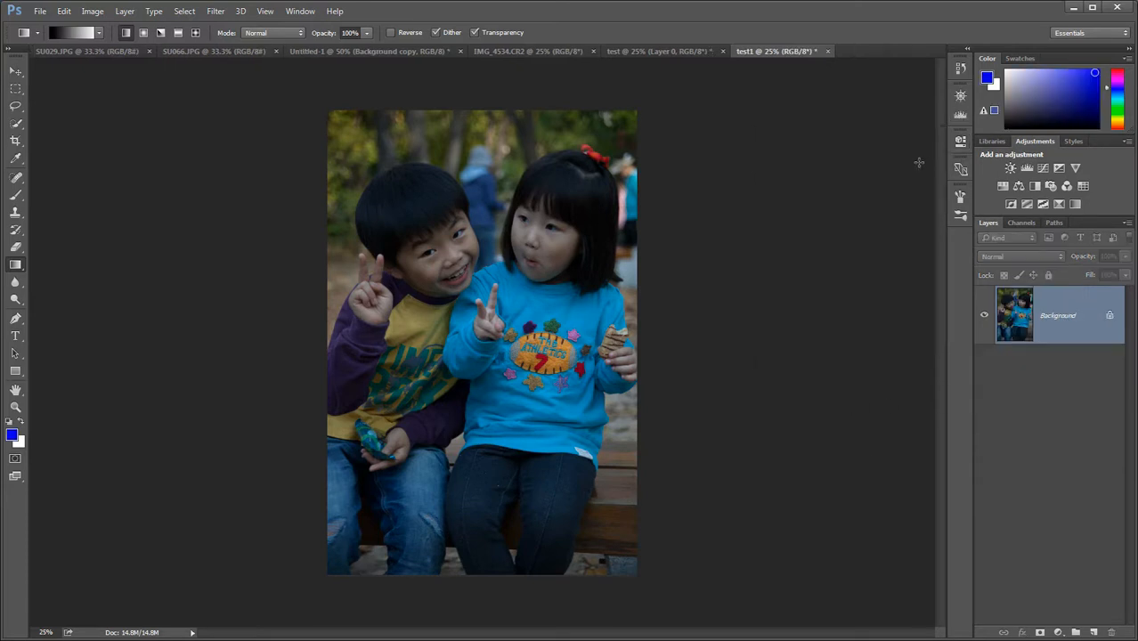
{"action": "left_click", "coordinate": [960, 116]}
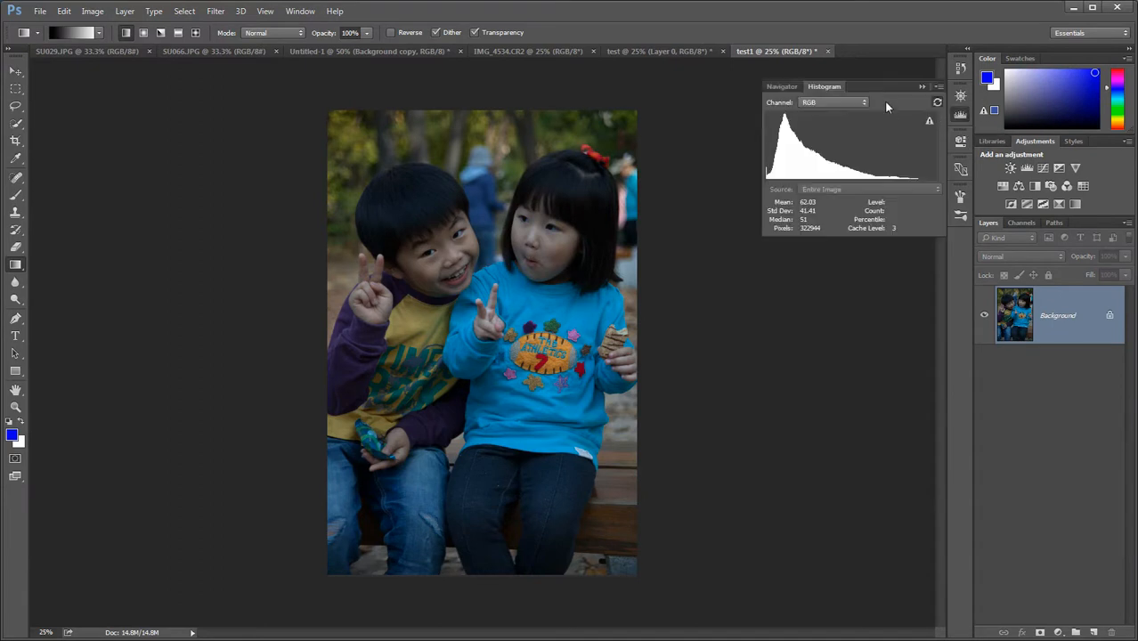
{"action": "left_click_drag", "start_coordinate": [815, 86], "coordinate": [781, 394]}
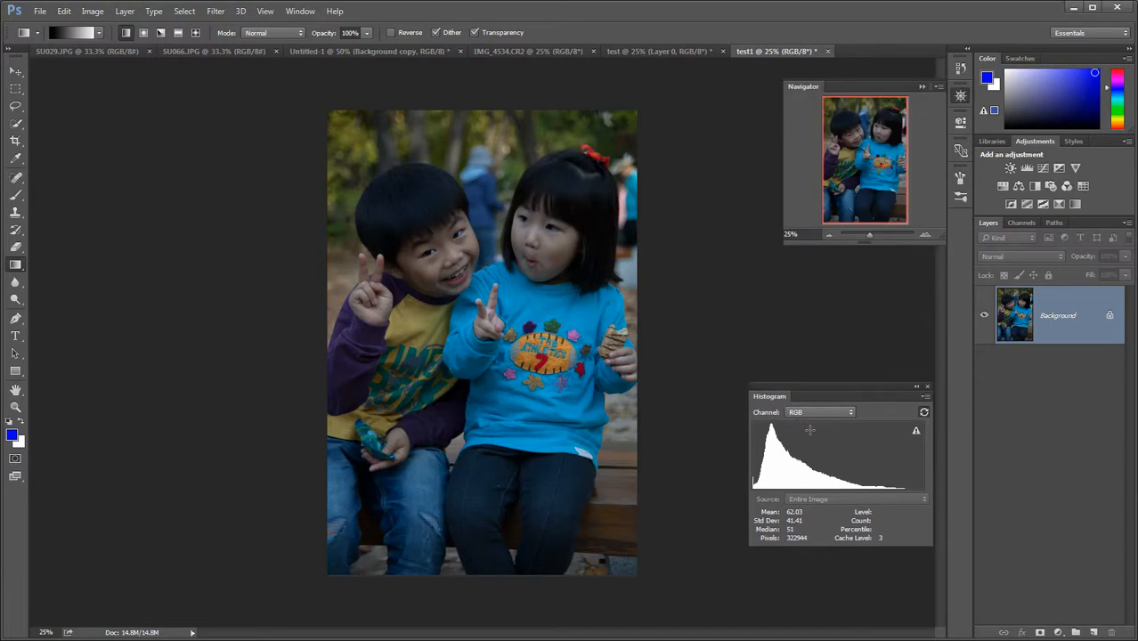
{"action": "left_click", "coordinate": [922, 85]}
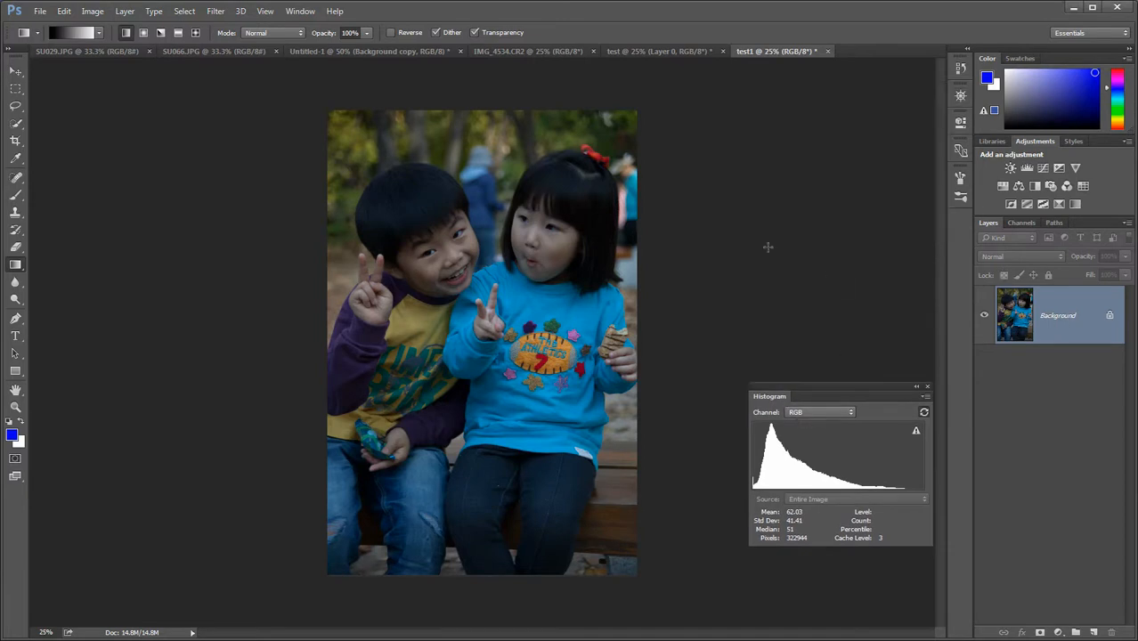
Convert the Background into a regular layer and add a Brightness/Contrast adjustment layer above it, keeping the default names and options.
{"action": "double_click", "coordinate": [1026, 315]}
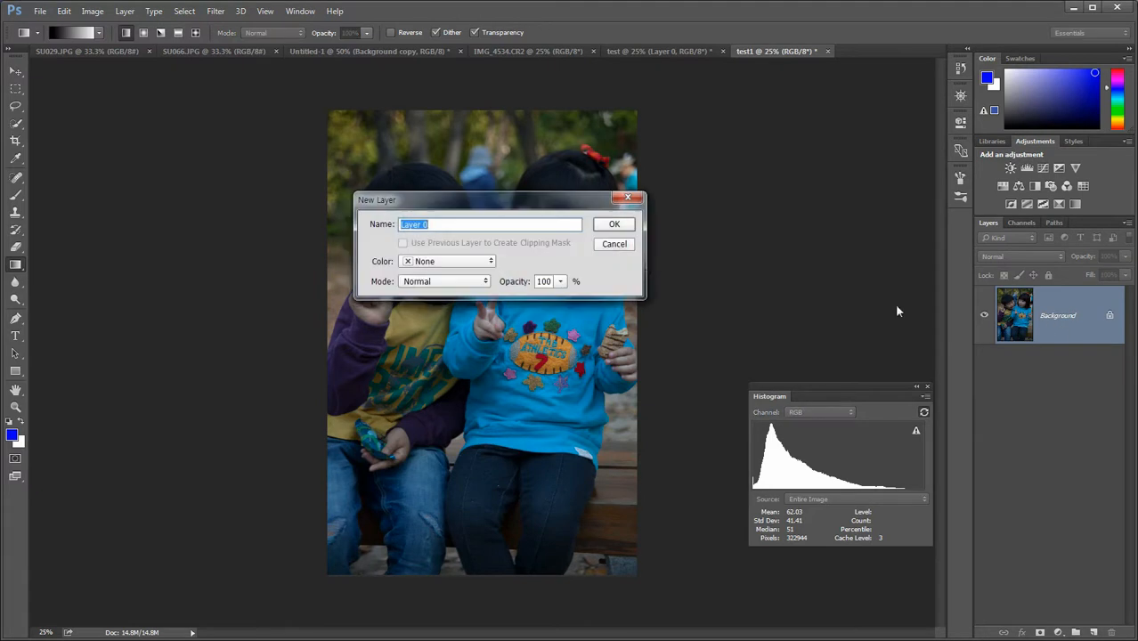
{"action": "left_click", "coordinate": [606, 227]}
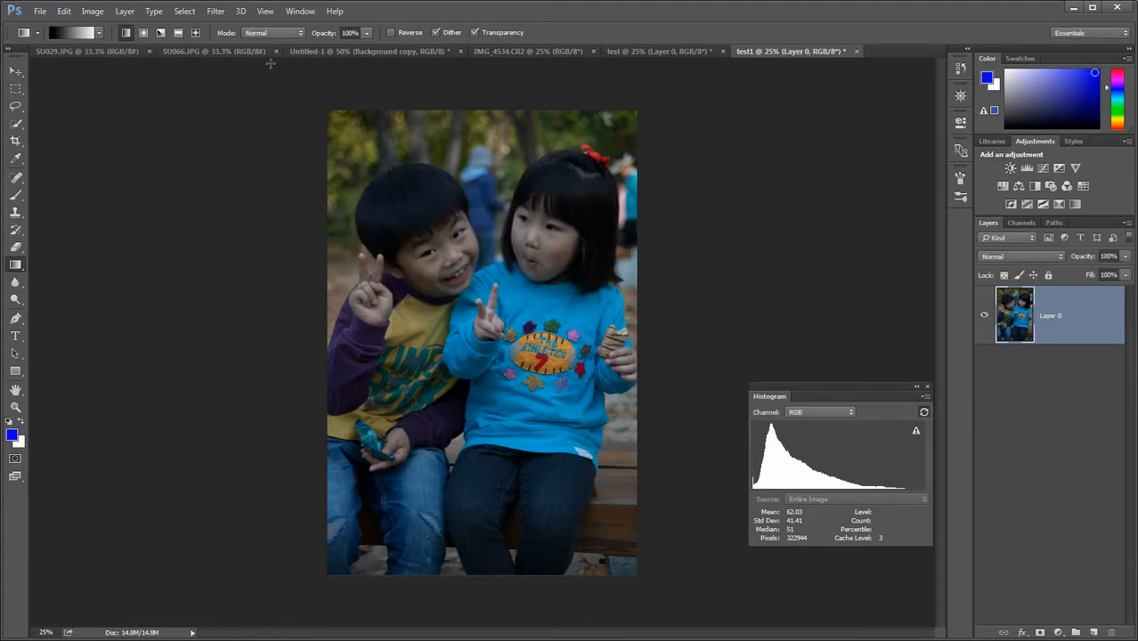
{"action": "left_click", "coordinate": [125, 11]}
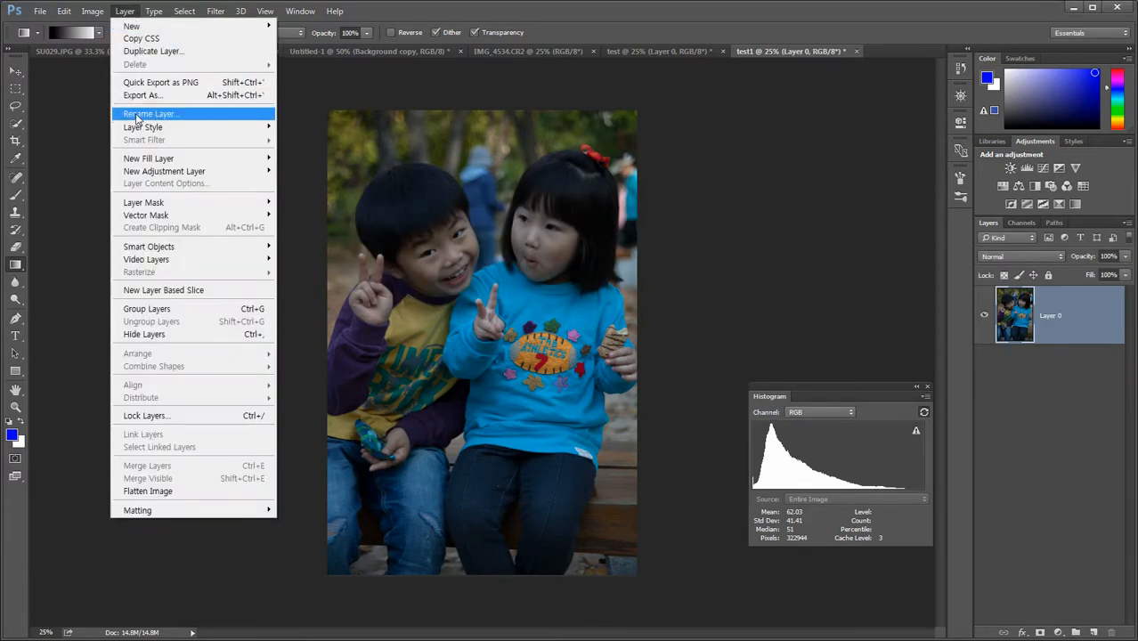
{"action": "mouse_move", "coordinate": [166, 172]}
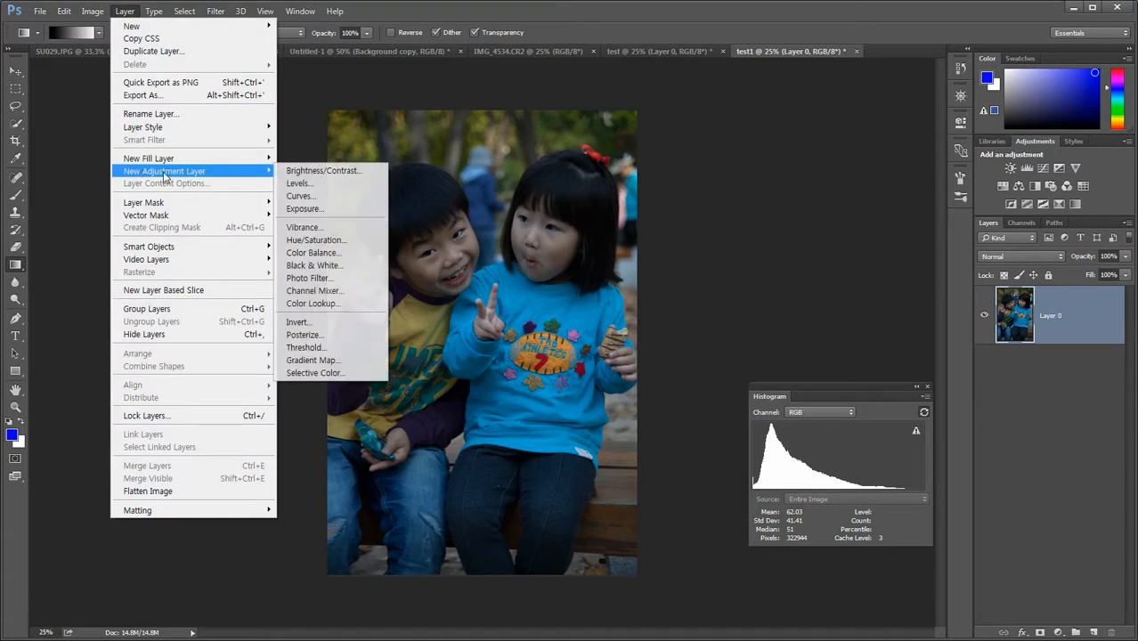
{"action": "left_click", "coordinate": [323, 171]}
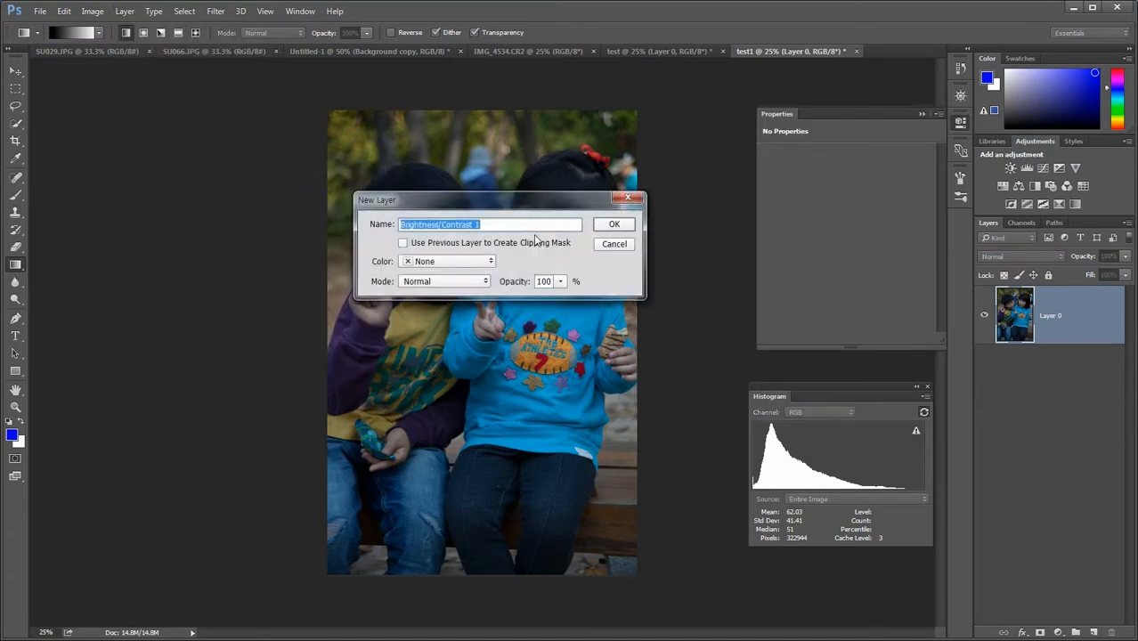
{"action": "left_click", "coordinate": [614, 224]}
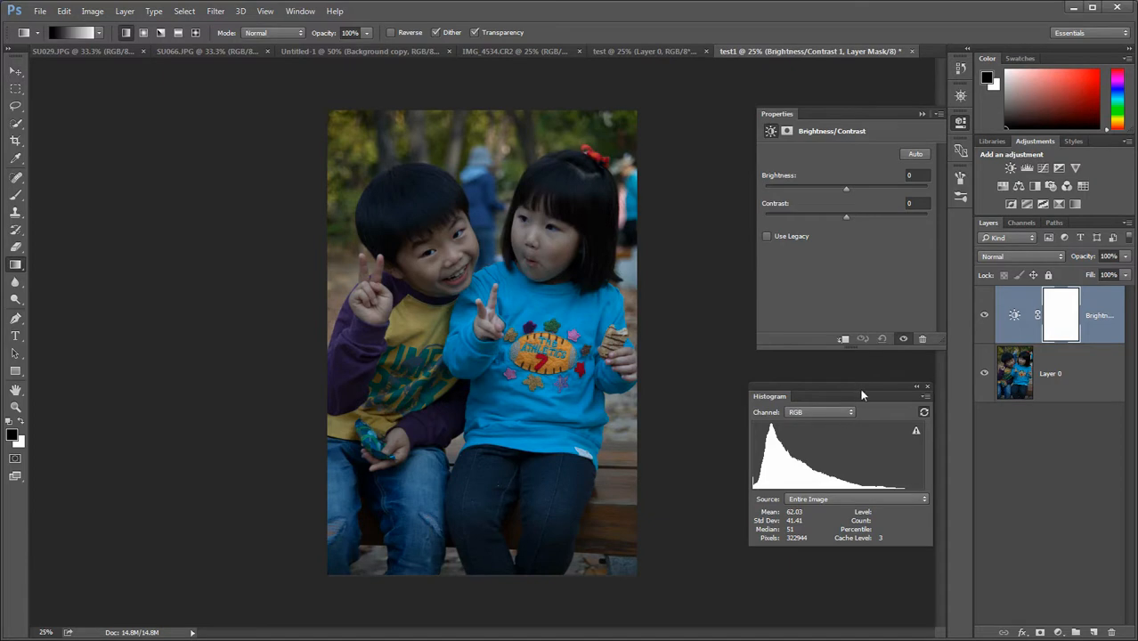
Place the histogram just below the adjustment settings, and raise brightness through 14 and 60 to 81 with contrast at 7.
{"action": "left_click_drag", "start_coordinate": [778, 403], "coordinate": [786, 381]}
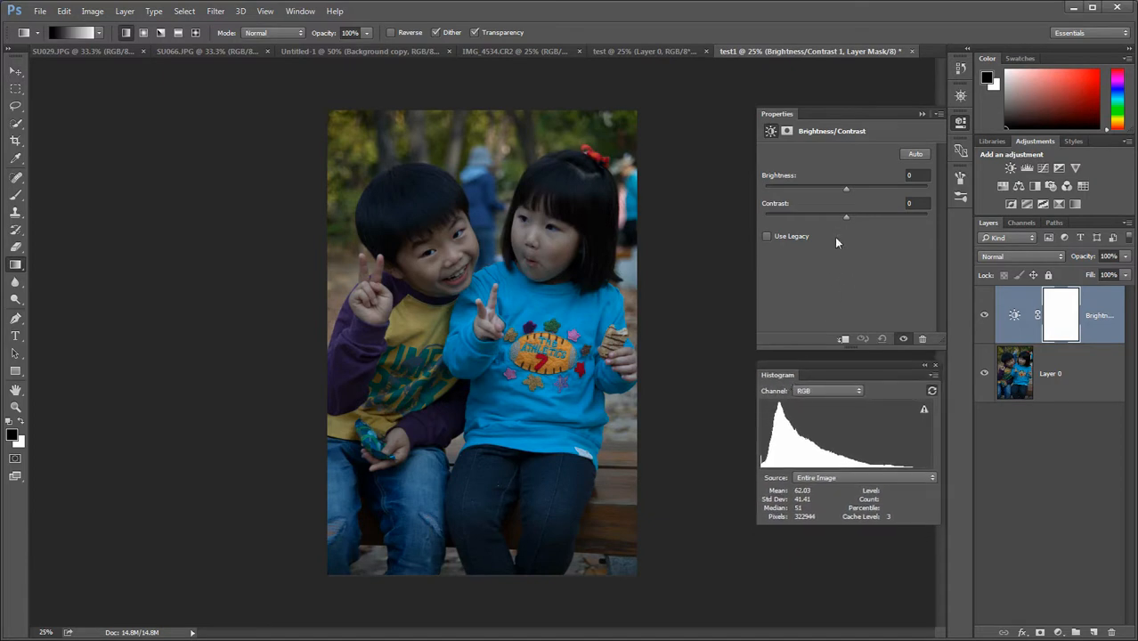
{"action": "left_click_drag", "start_coordinate": [846, 190], "coordinate": [853, 191]}
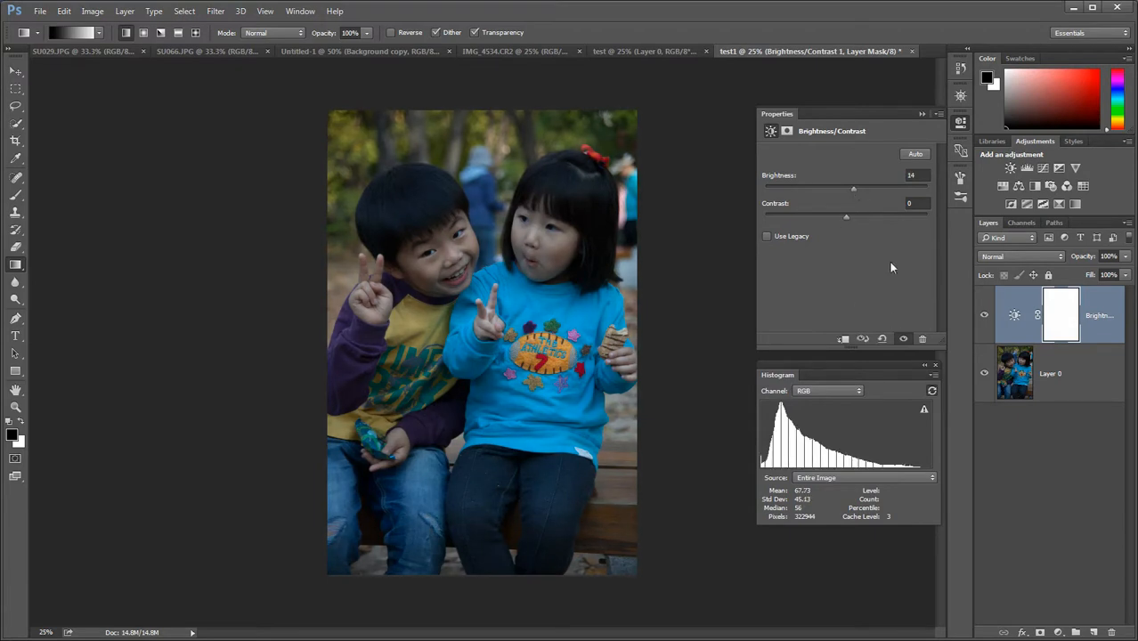
{"action": "left_click_drag", "start_coordinate": [855, 190], "coordinate": [882, 191]}
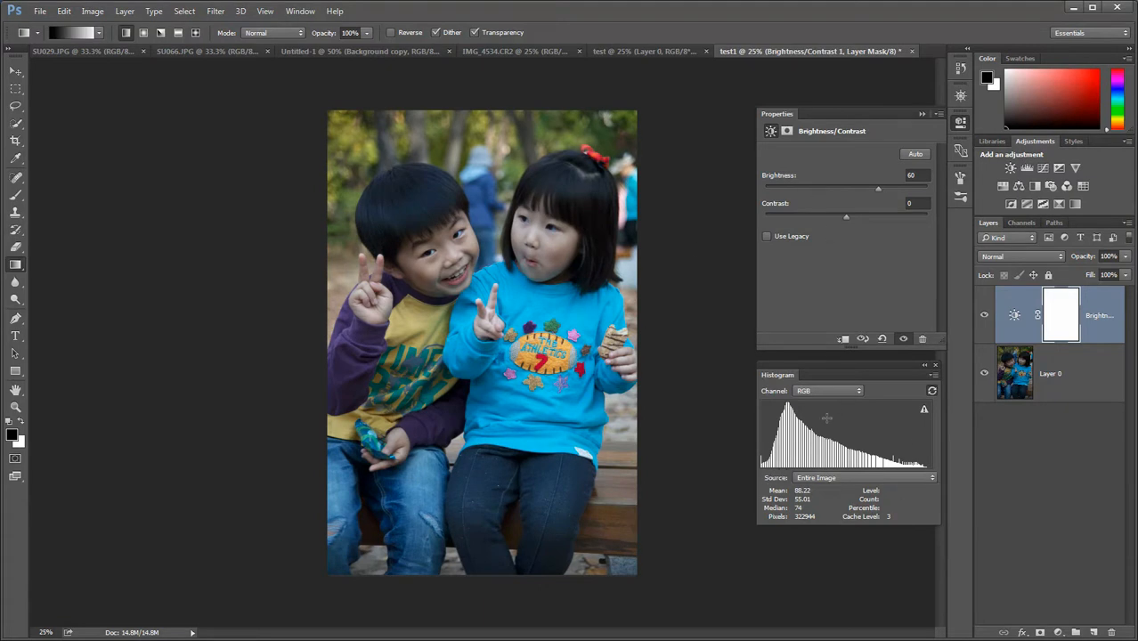
{"action": "left_click_drag", "start_coordinate": [878, 195], "coordinate": [890, 193]}
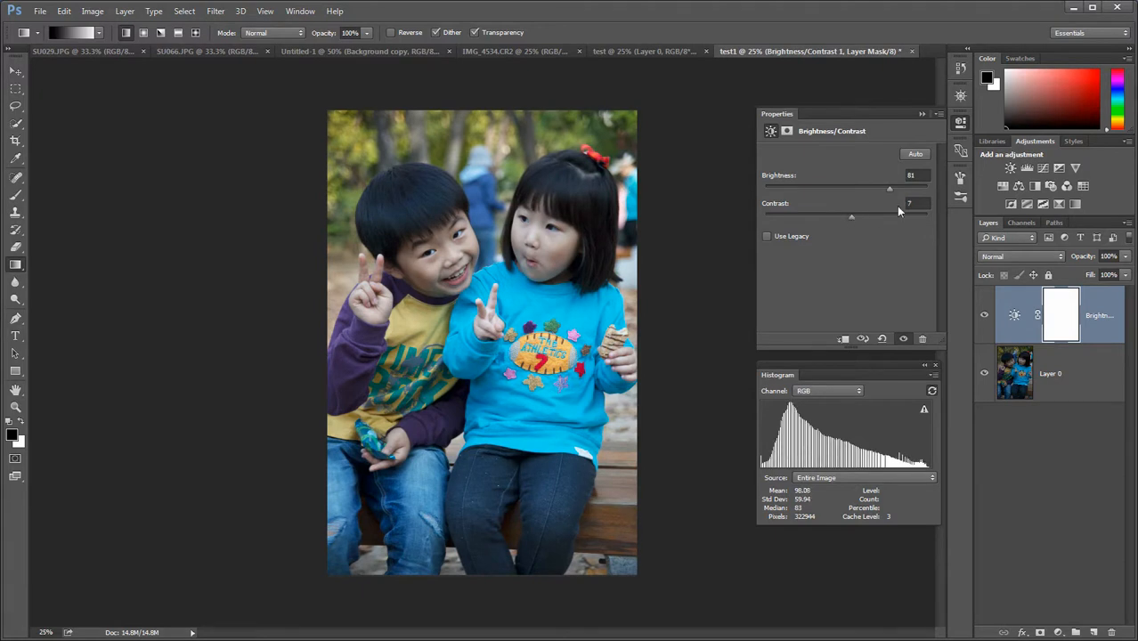
{"action": "left_click", "coordinate": [921, 114]}
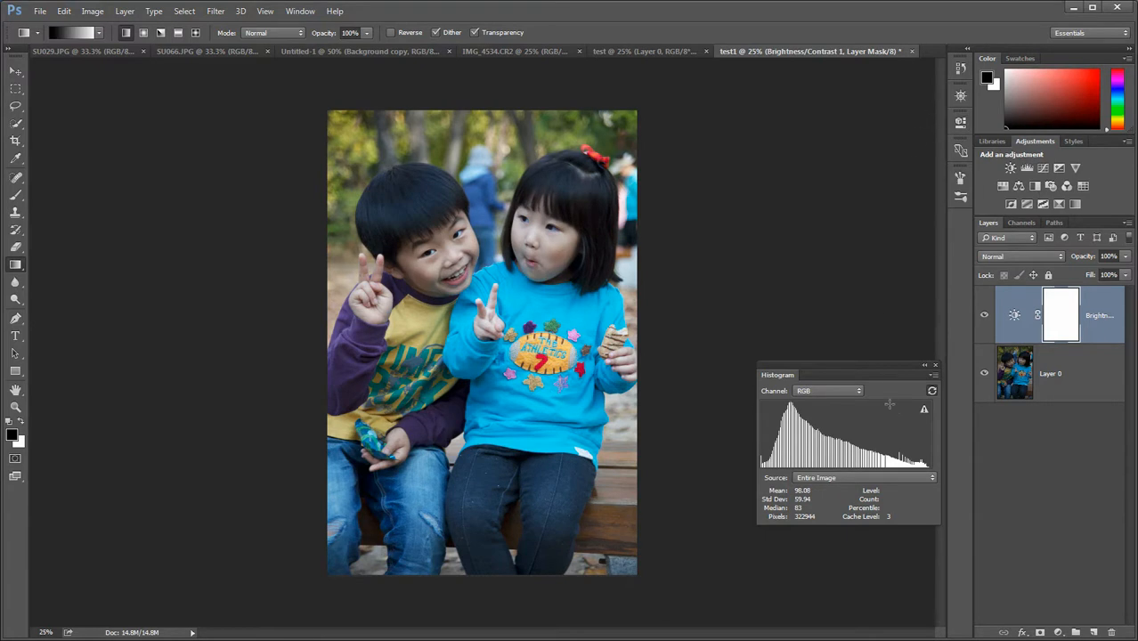
Deselect the layers, review the available adjustment layer types, and compare test1 with the directly corrected test photo and its histogram.
{"action": "left_click", "coordinate": [1013, 479]}
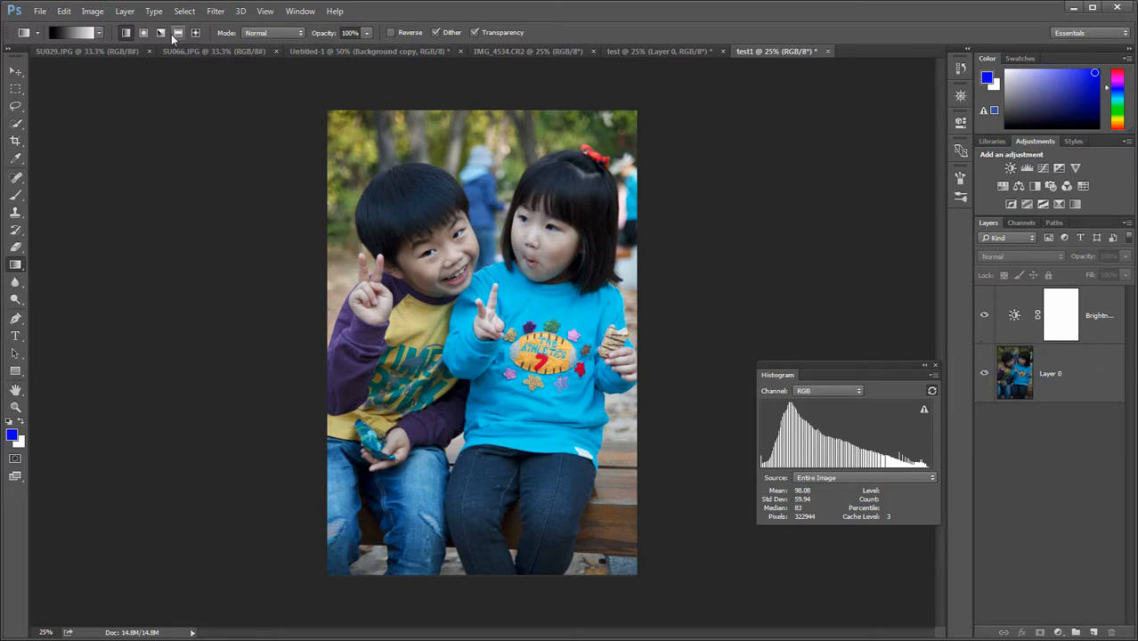
{"action": "left_click", "coordinate": [125, 10]}
{"action": "mouse_move", "coordinate": [138, 171]}
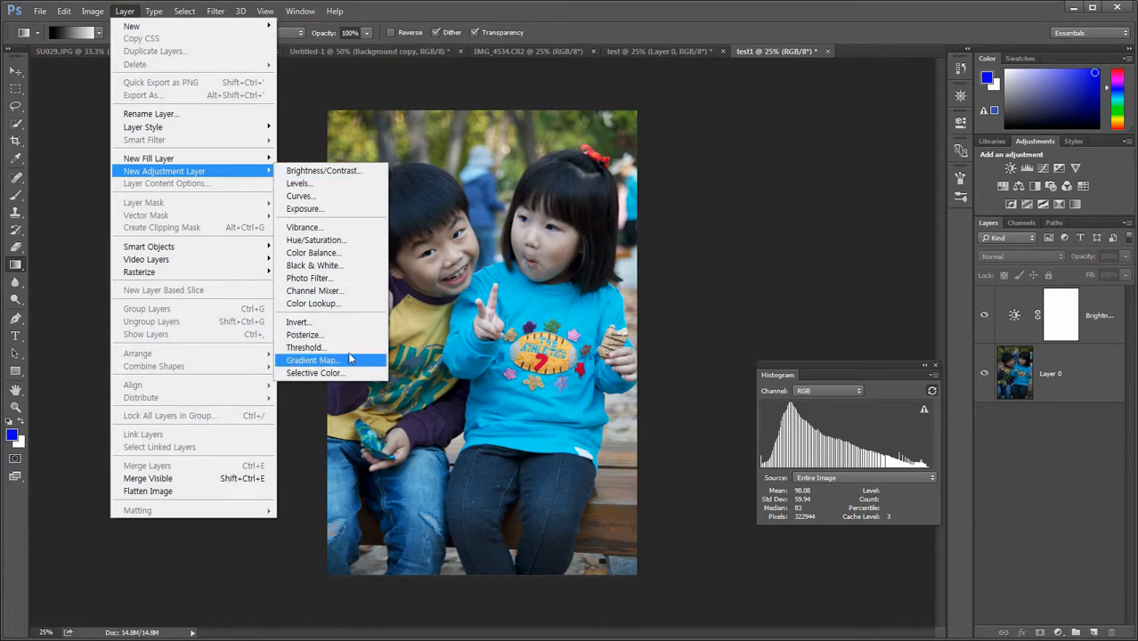
{"action": "left_click", "coordinate": [870, 31]}
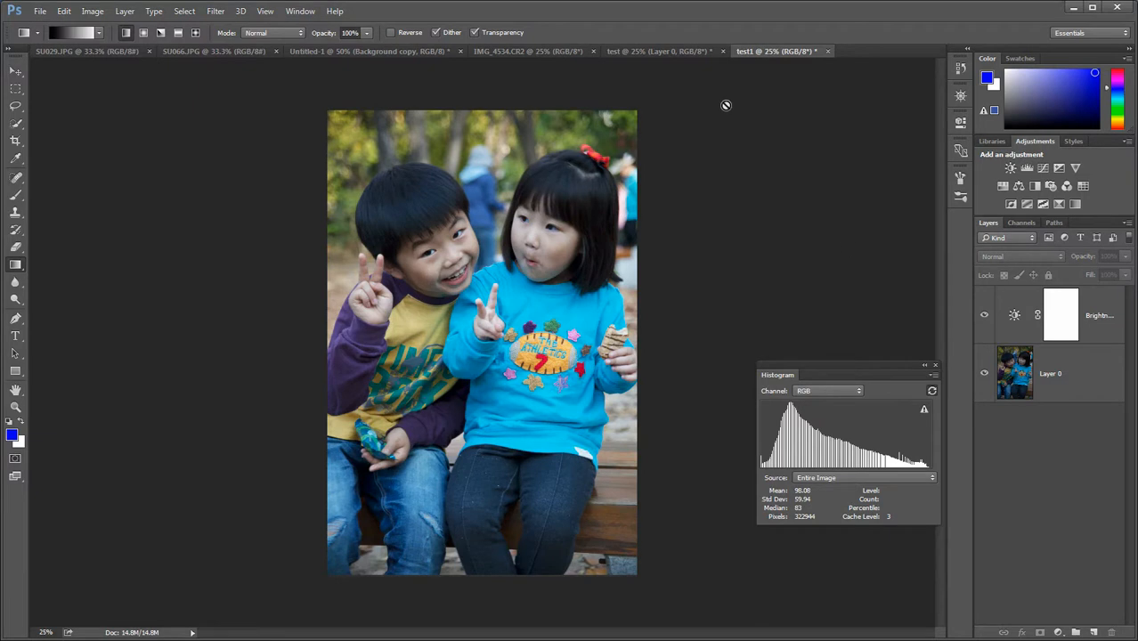
{"action": "left_click", "coordinate": [652, 52]}
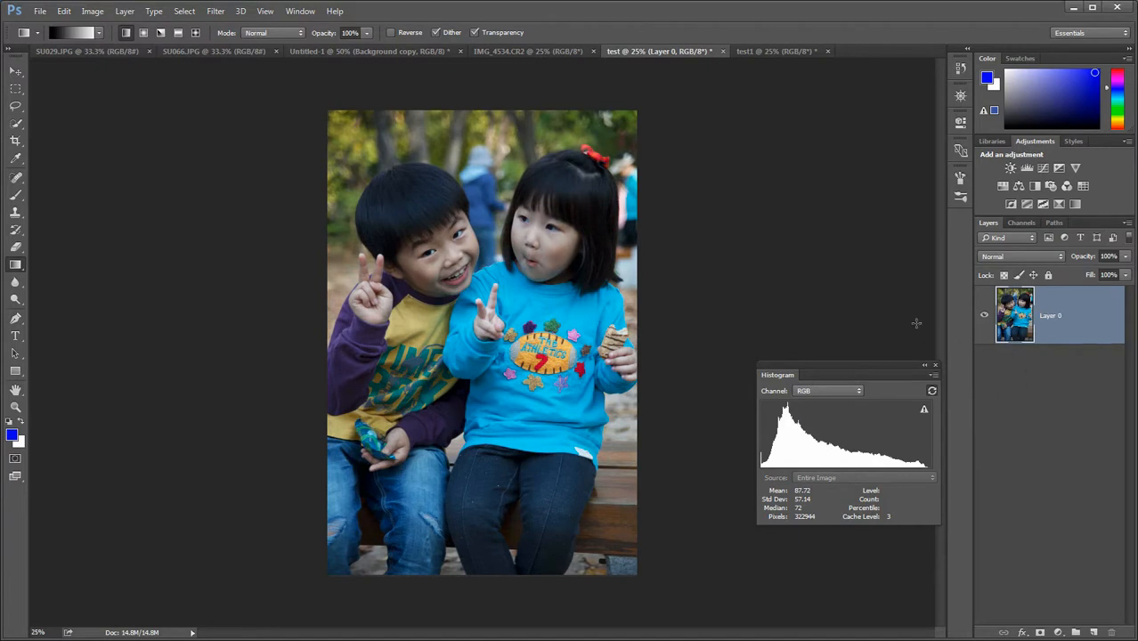
{"action": "left_click", "coordinate": [754, 50]}
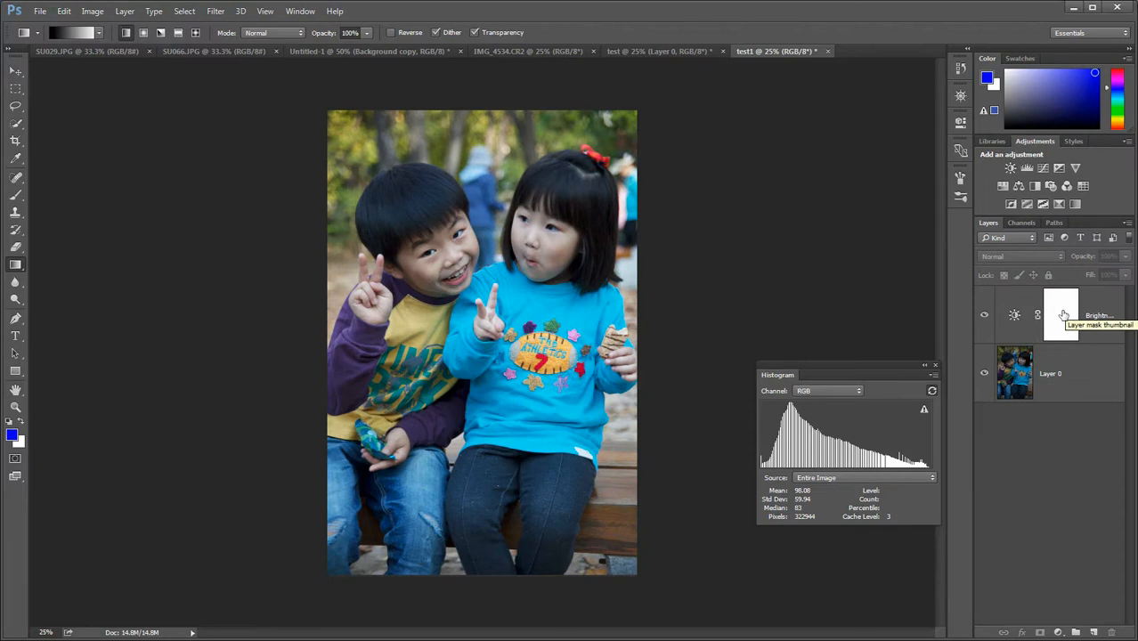
Examine the context options offered for the Brightness/Contrast layer's visibility, adjustment thumbnail, mask and name.
{"action": "right_click", "coordinate": [986, 316]}
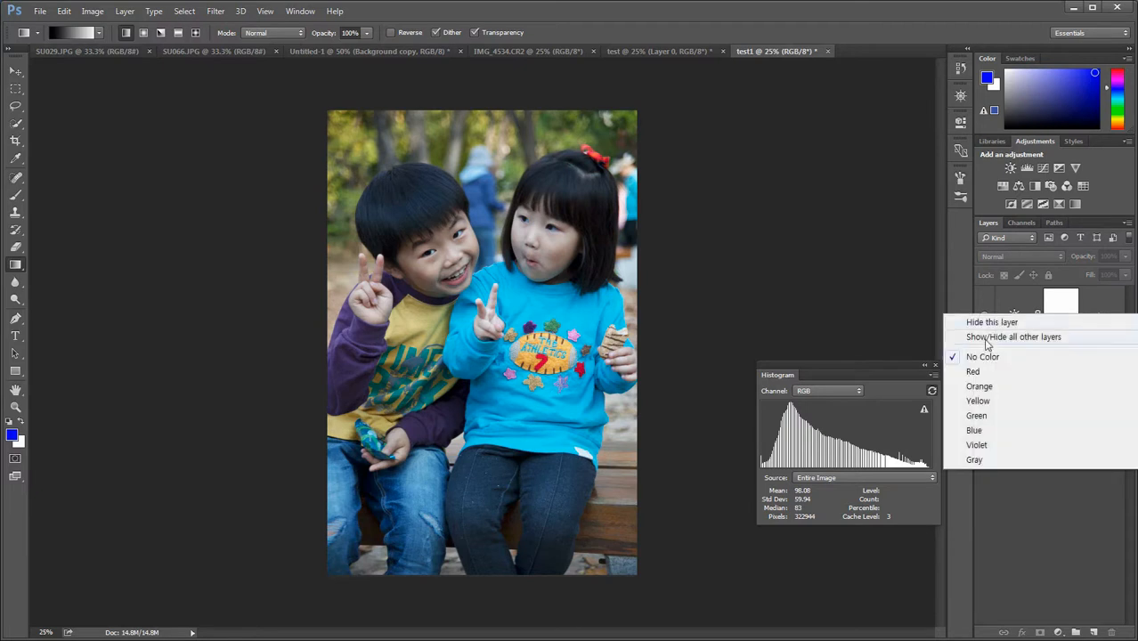
{"action": "left_click", "coordinate": [859, 300]}
{"action": "right_click", "coordinate": [1014, 313]}
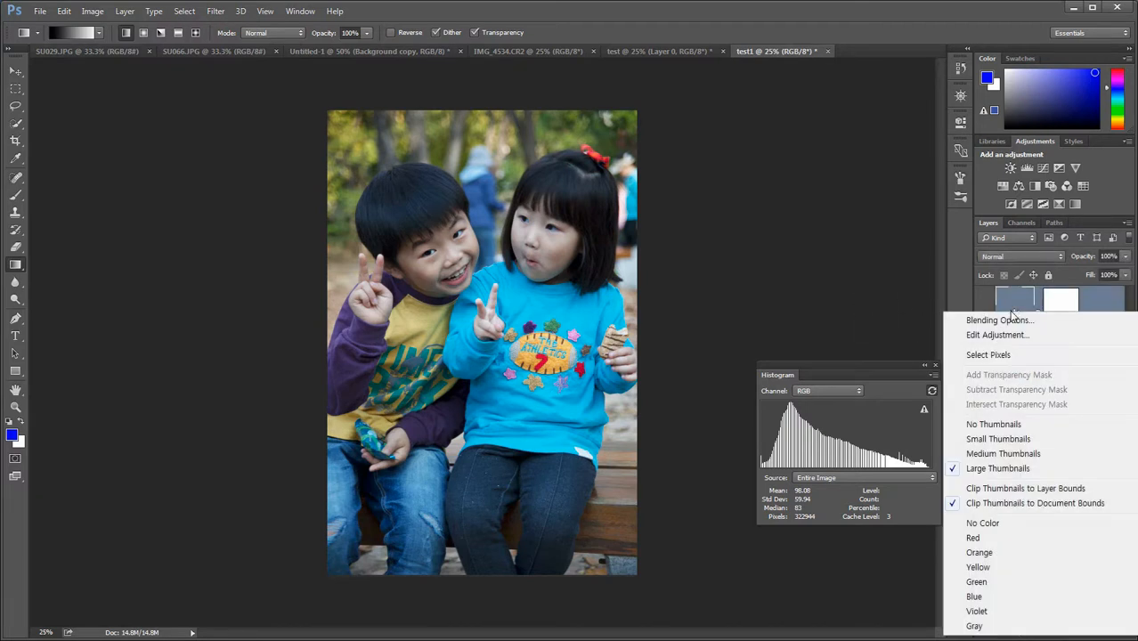
{"action": "left_click", "coordinate": [897, 314]}
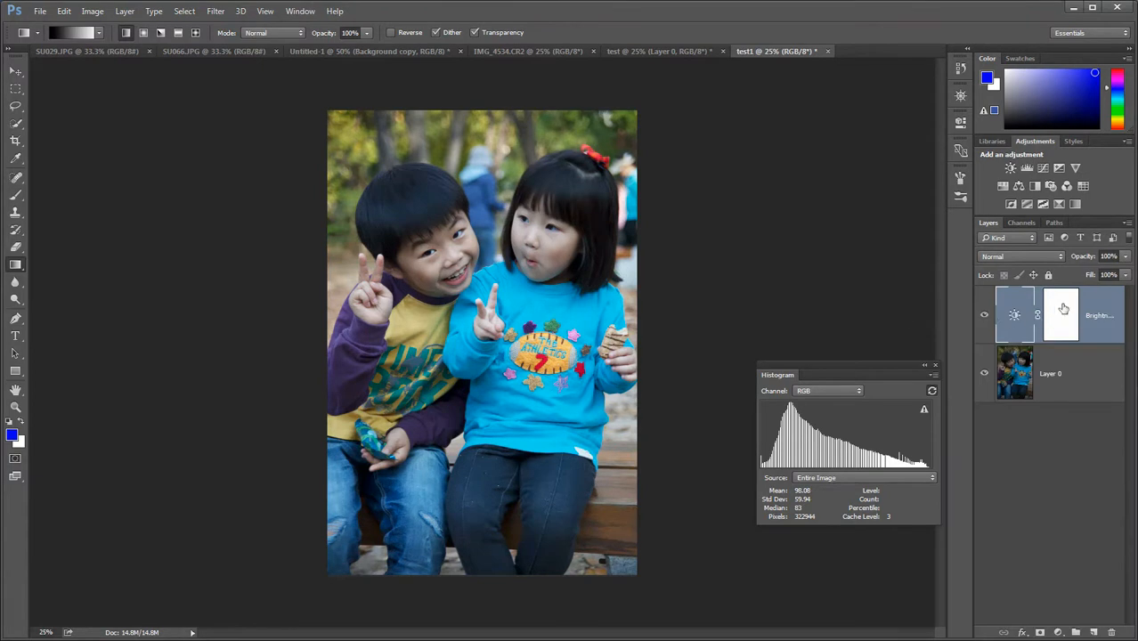
{"action": "right_click", "coordinate": [1061, 304]}
{"action": "left_click", "coordinate": [855, 282]}
{"action": "right_click", "coordinate": [1101, 321]}
{"action": "left_click", "coordinate": [877, 285]}
Readjust the Brightness/Contrast layer, trying brightness 93 with contrast 21, resetting it, and changing to brightness 66 with contrast about 17.
{"action": "double_click", "coordinate": [1015, 321]}
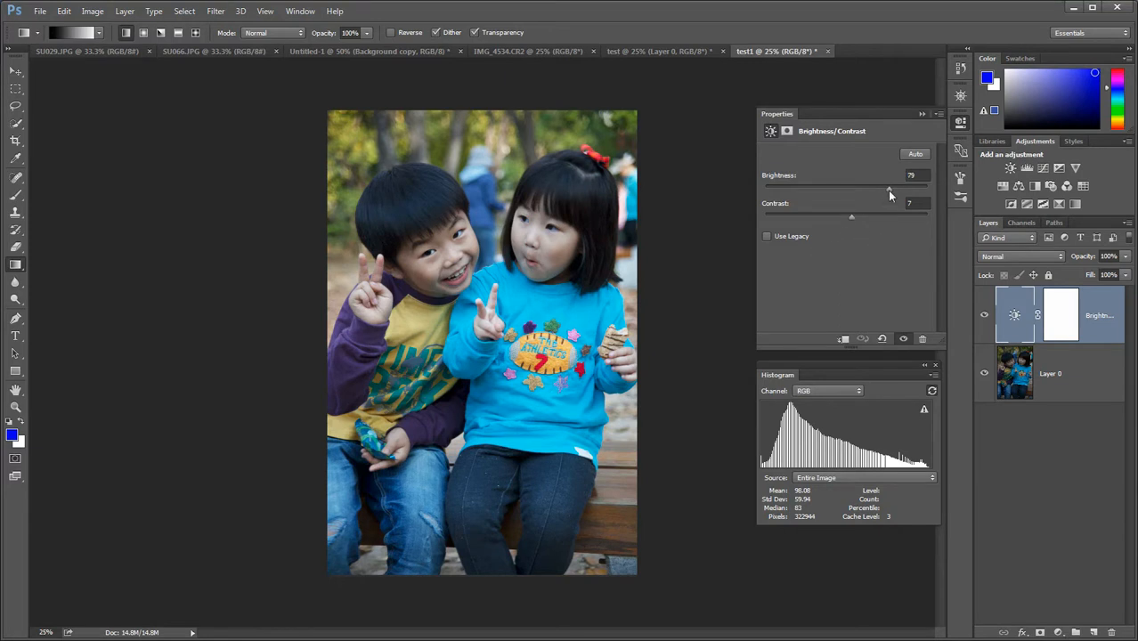
{"action": "left_click_drag", "start_coordinate": [894, 190], "coordinate": [858, 217]}
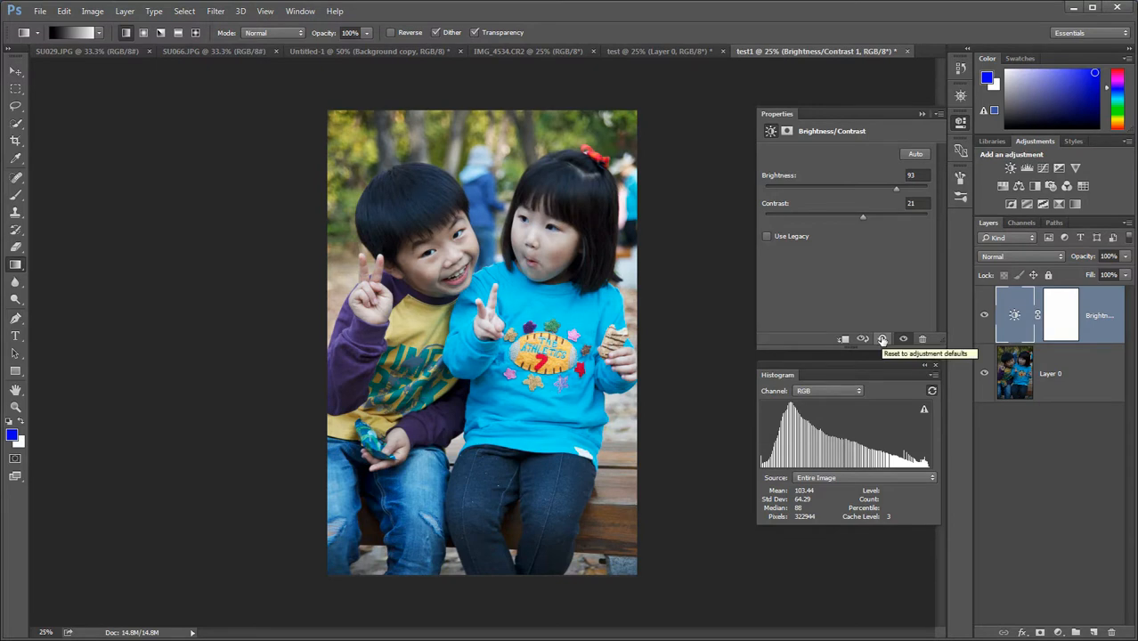
{"action": "left_click", "coordinate": [882, 340]}
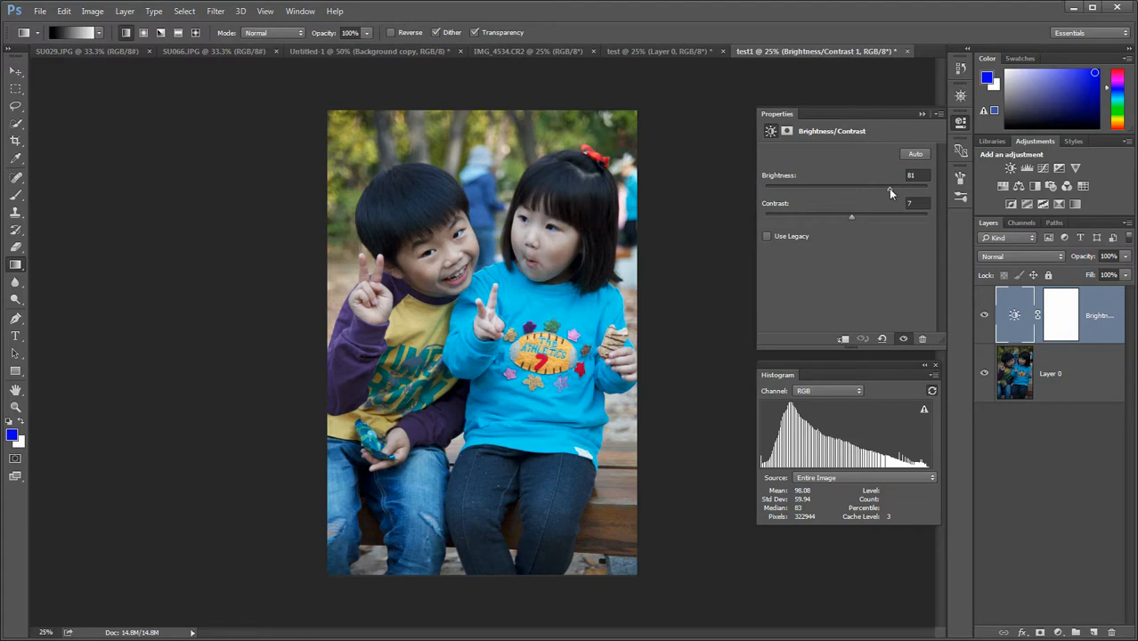
{"action": "left_click_drag", "start_coordinate": [851, 216], "coordinate": [857, 218]}
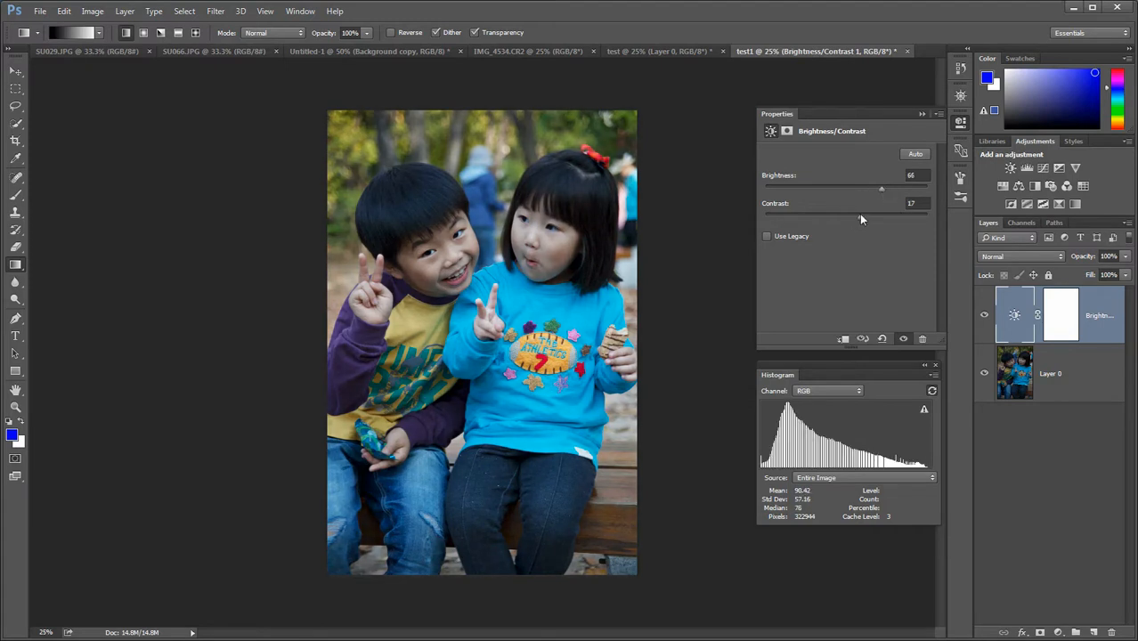
{"action": "left_click", "coordinate": [920, 114]}
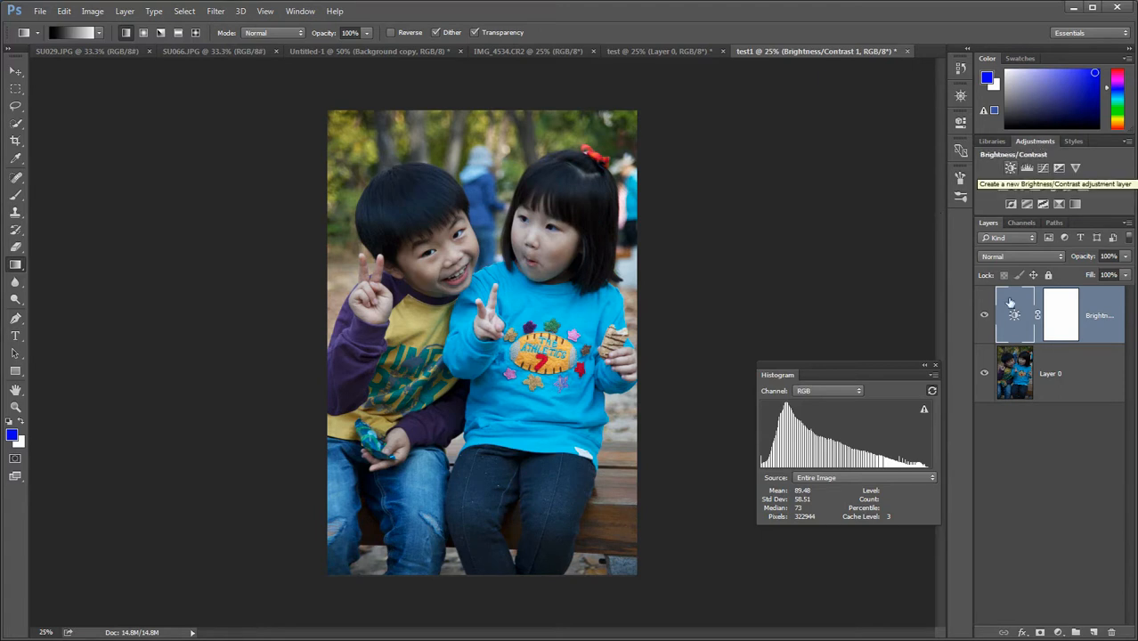
Compare the available adjustment layer types with the direct image adjustments, selecting the Brightness/Contrast layer between the reviews.
{"action": "left_click", "coordinate": [1059, 632]}
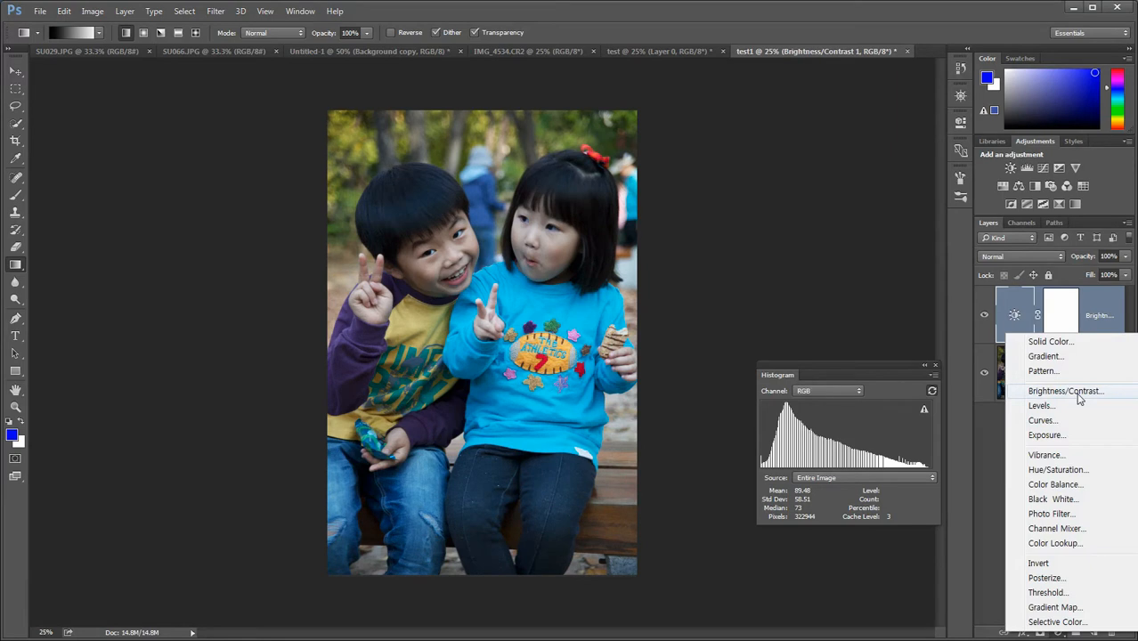
{"action": "left_click", "coordinate": [995, 462]}
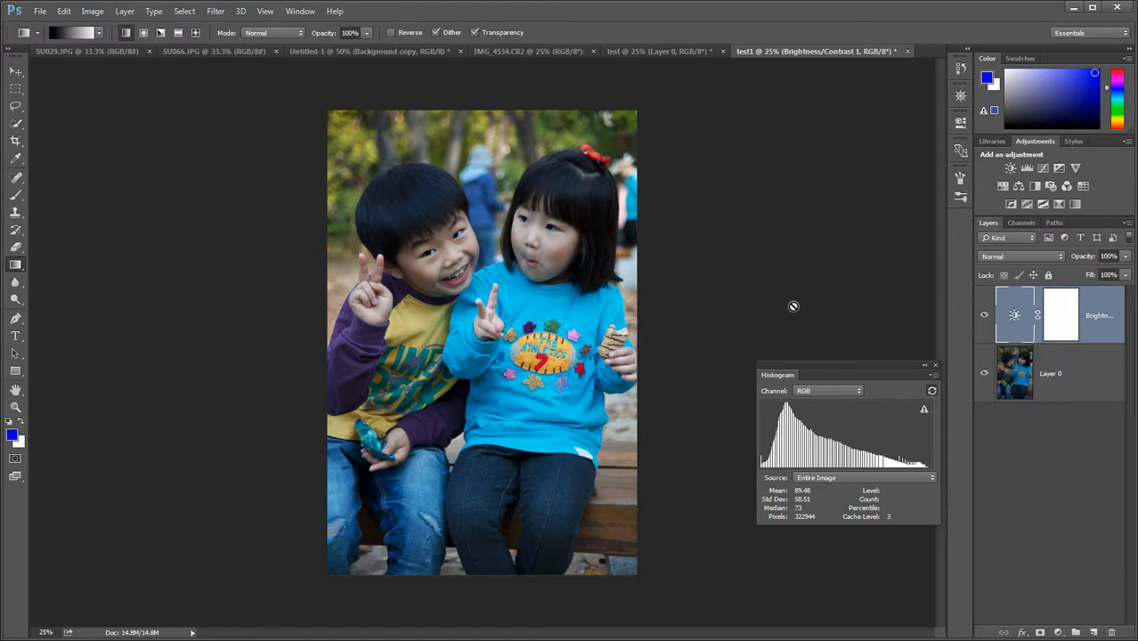
{"action": "left_click", "coordinate": [126, 10]}
{"action": "mouse_move", "coordinate": [145, 160]}
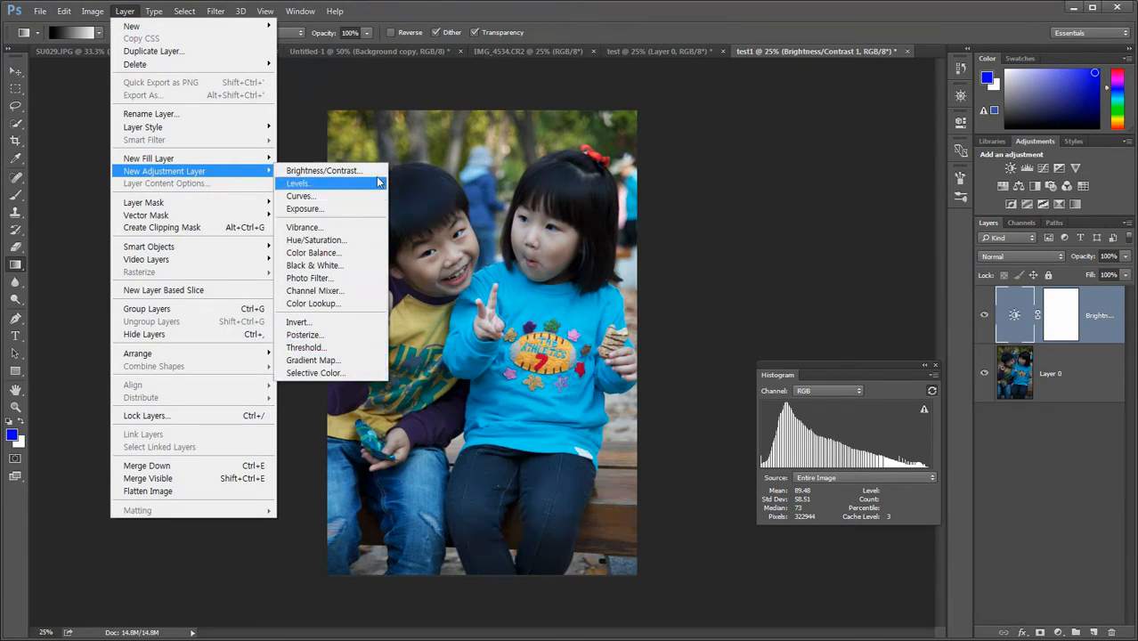
{"action": "left_click", "coordinate": [1026, 437]}
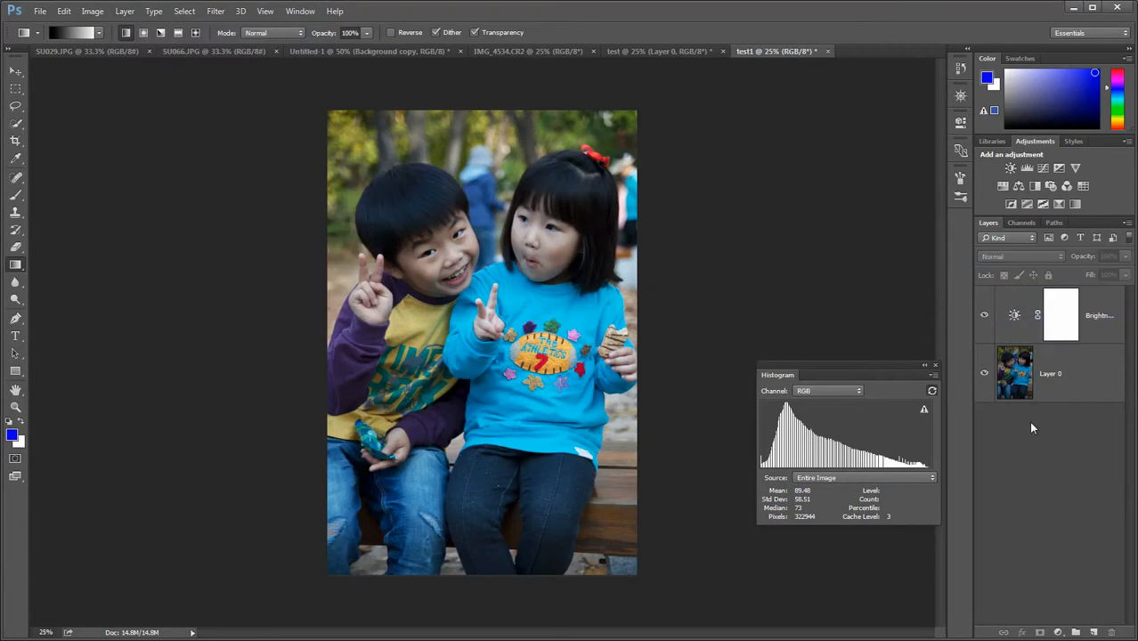
{"action": "left_click", "coordinate": [1020, 319]}
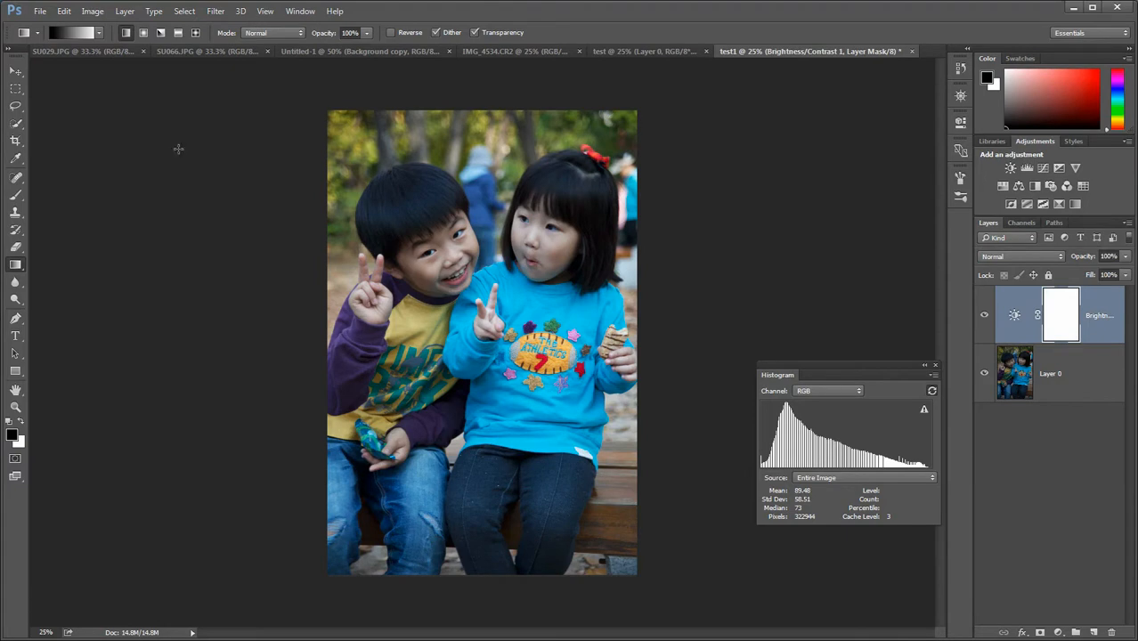
{"action": "left_click", "coordinate": [93, 11]}
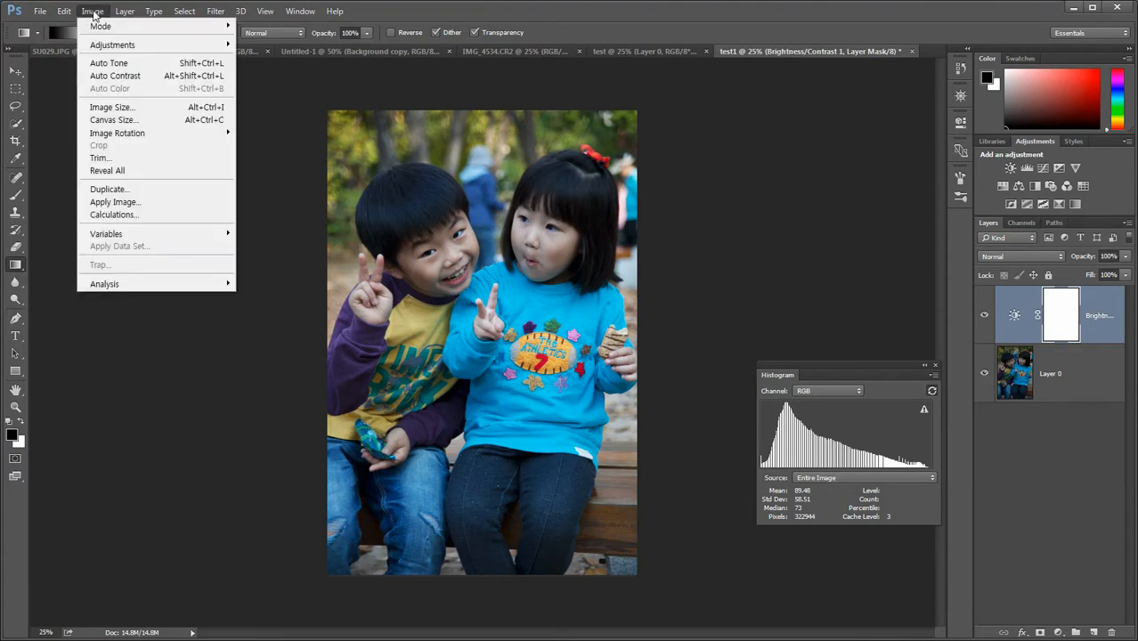
{"action": "mouse_move", "coordinate": [96, 49]}
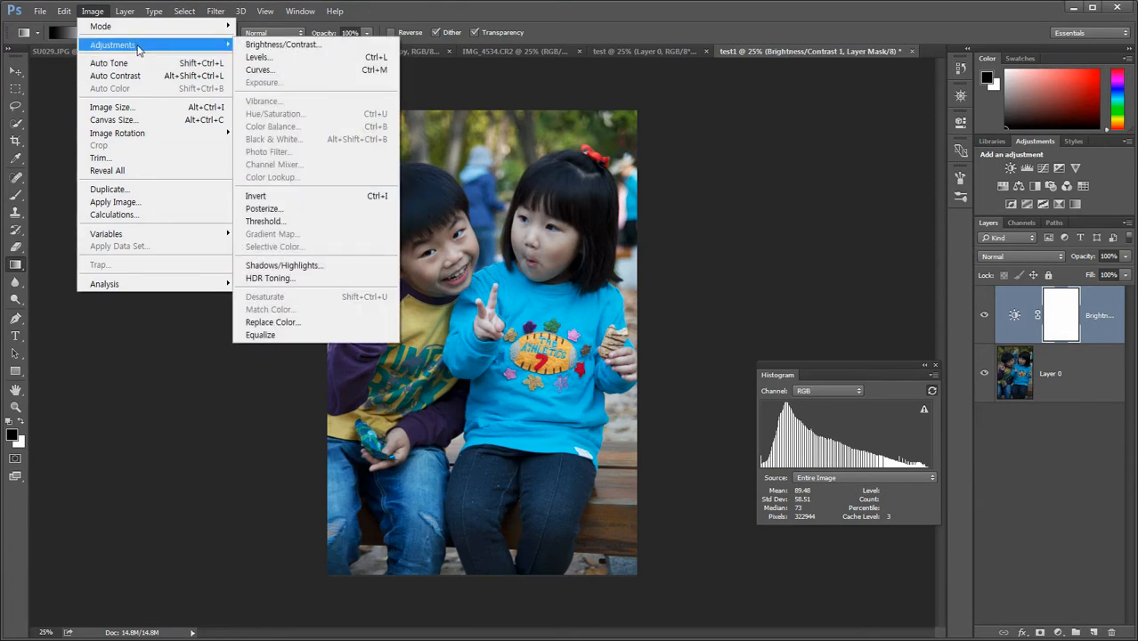
{"action": "mouse_move", "coordinate": [151, 12]}
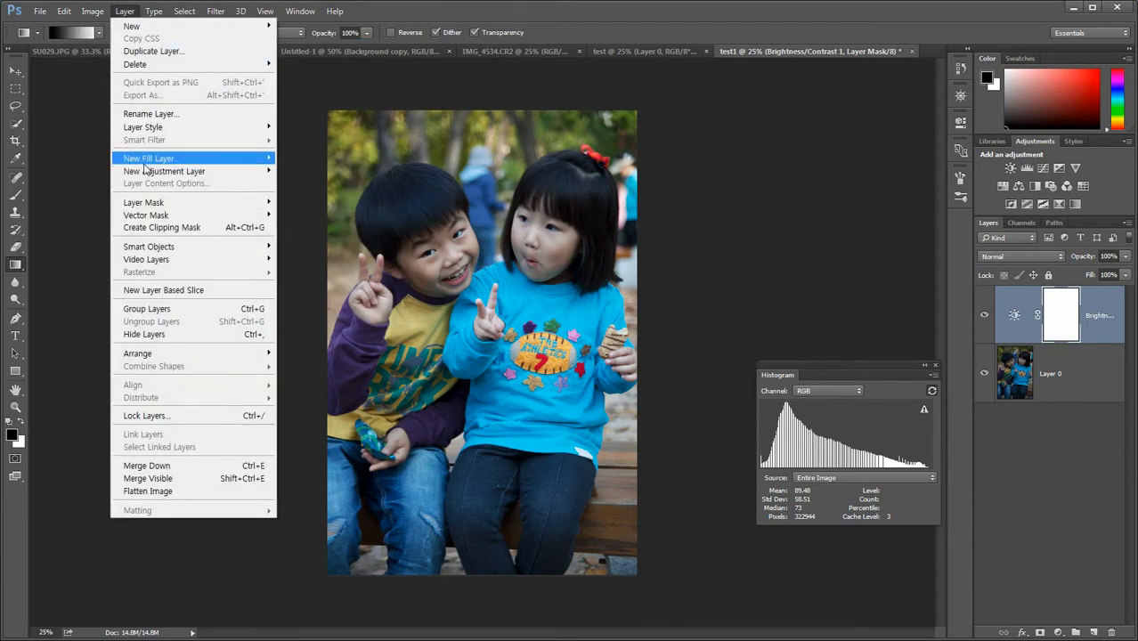
{"action": "mouse_move", "coordinate": [163, 176]}
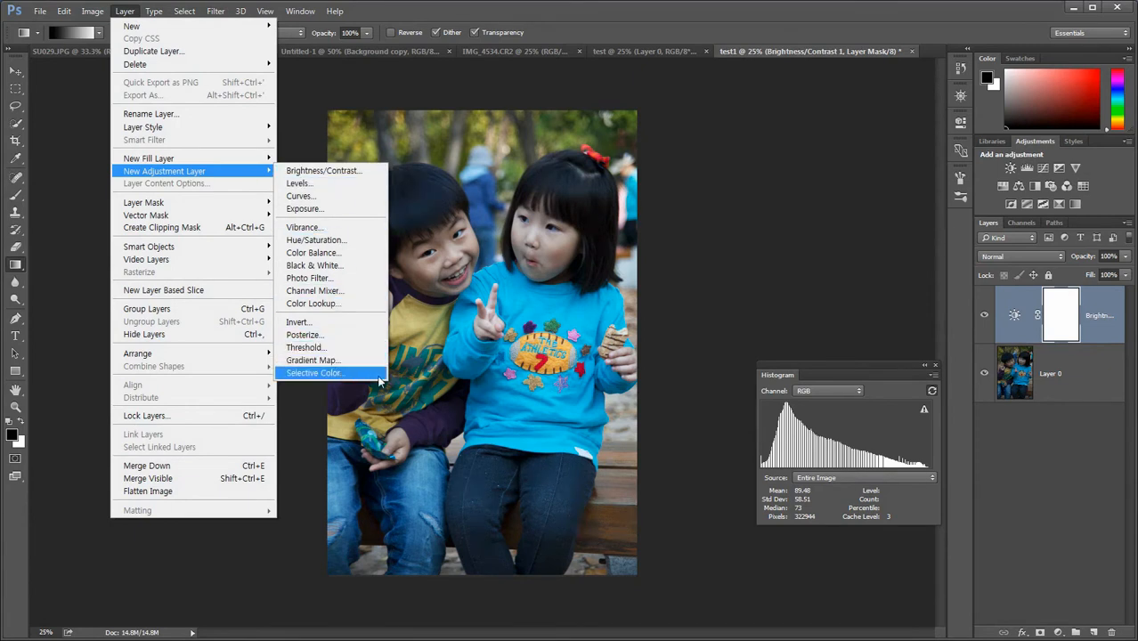
{"action": "left_click", "coordinate": [694, 387]}
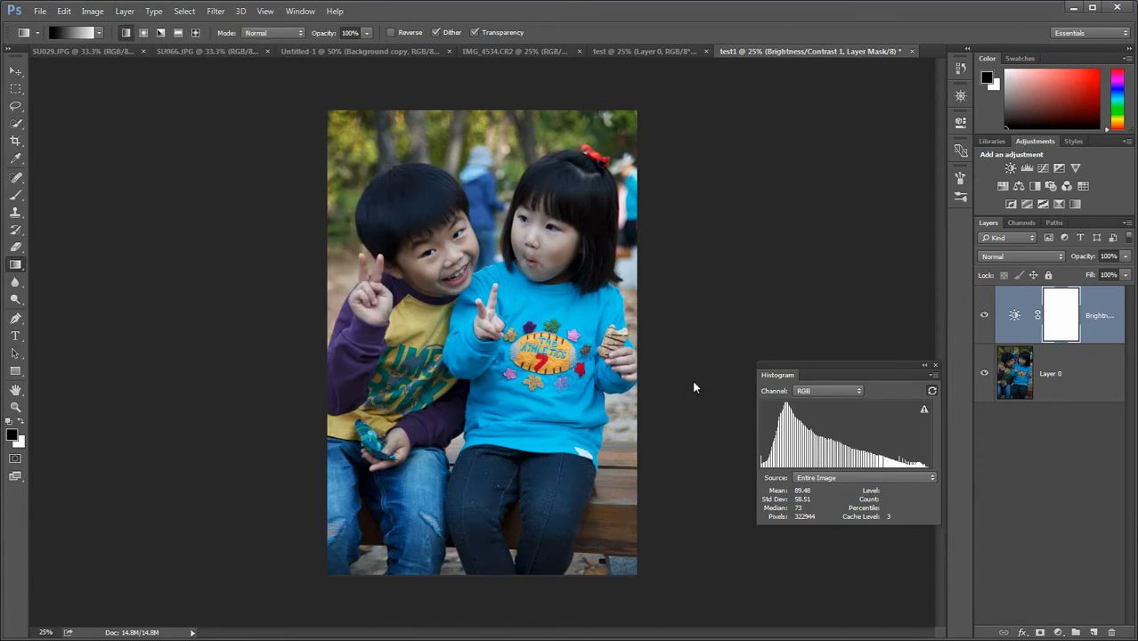